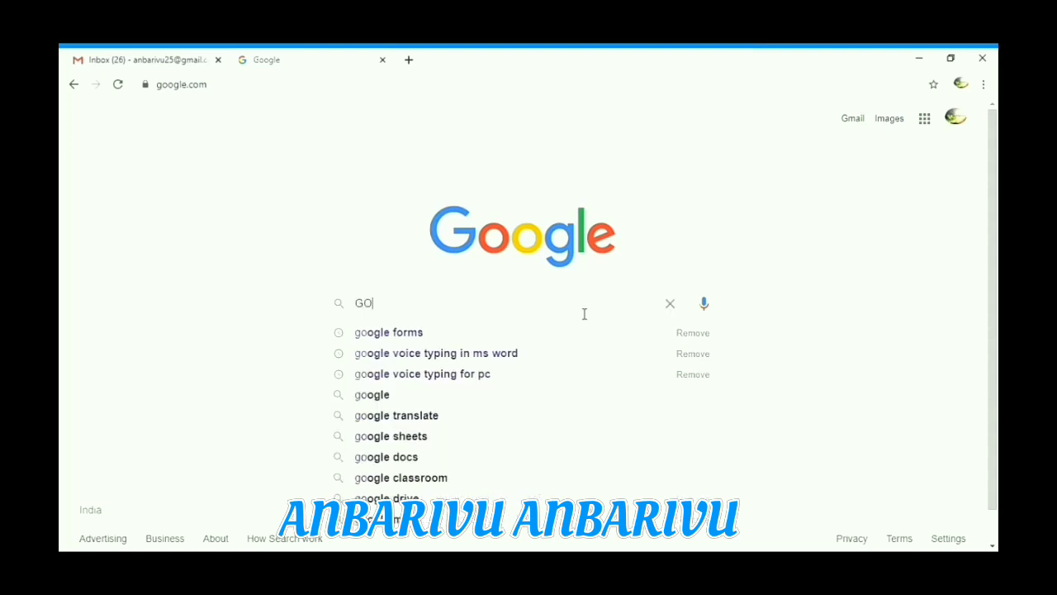
Find Google Forms through a web search, go to the personal version and create a blank form.
{"action": "left_click", "coordinate": [549, 331]}
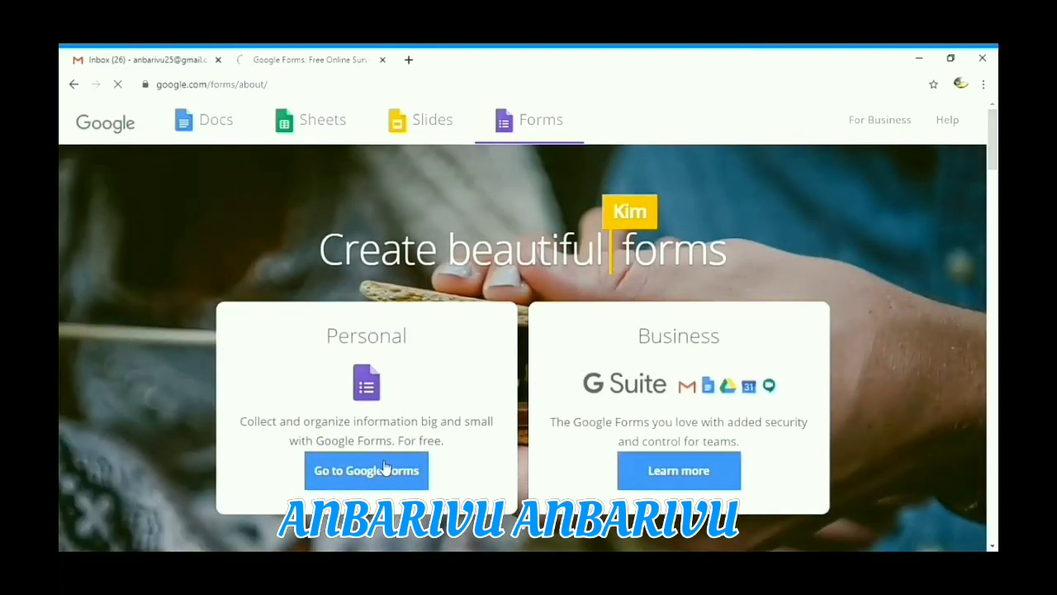
{"action": "left_click", "coordinate": [384, 467]}
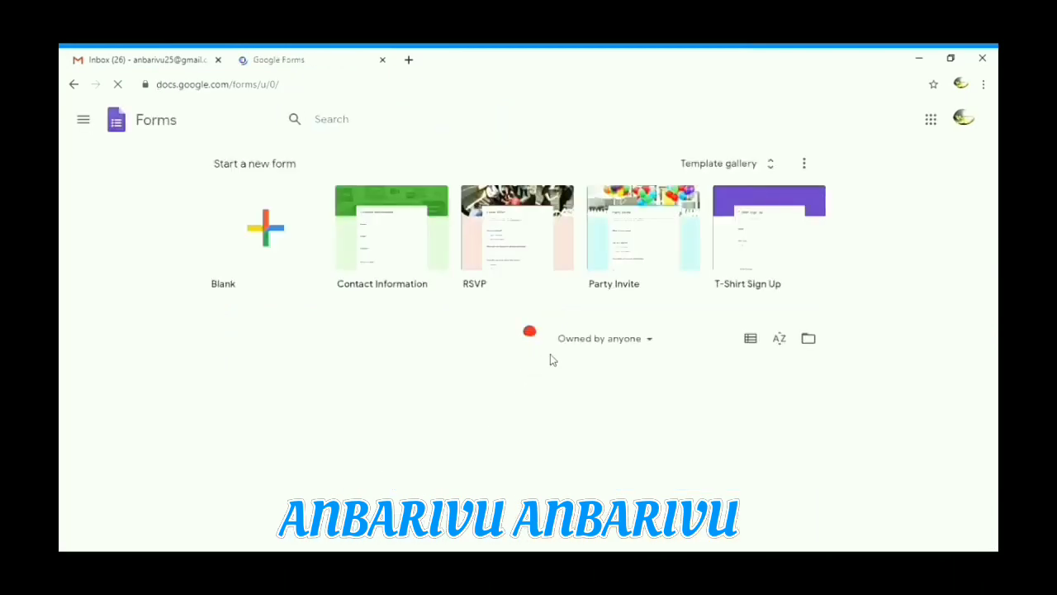
{"action": "left_click", "coordinate": [268, 235]}
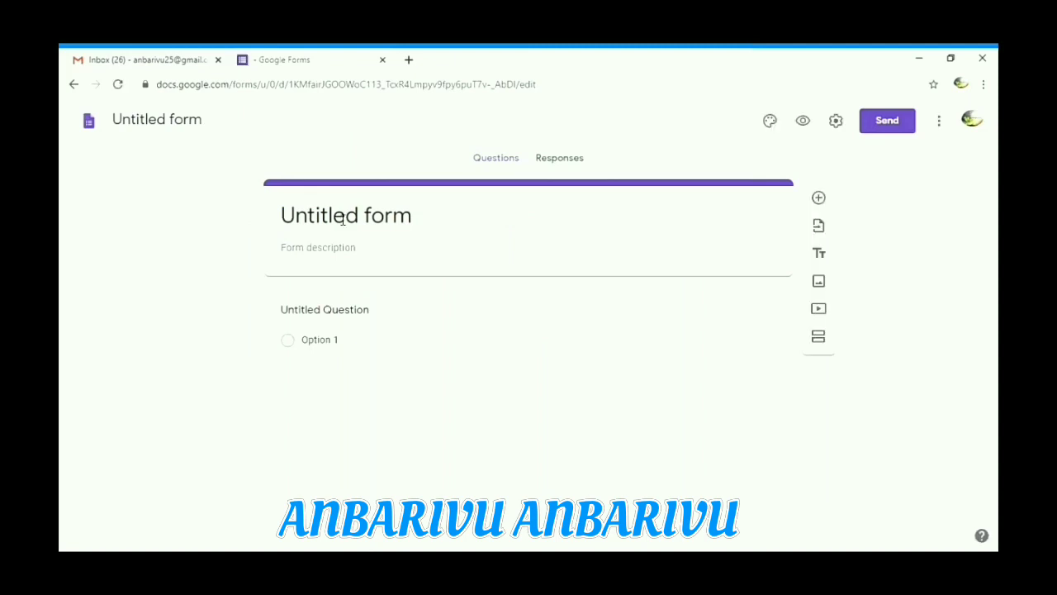
Title the form "ANBARIVU" and enter "LEARNING CHANNEL" as its description.
{"action": "left_click", "coordinate": [340, 218]}
{"action": "left_click", "coordinate": [341, 219]}
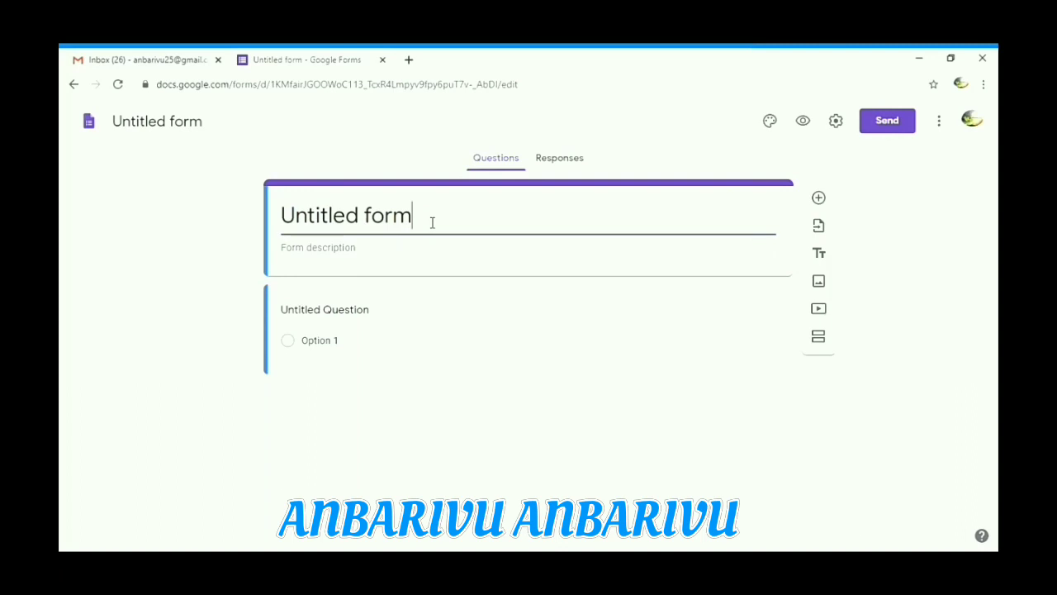
{"action": "left_click_drag", "start_coordinate": [432, 224], "coordinate": [259, 222]}
{"action": "type", "text": "ANB"}
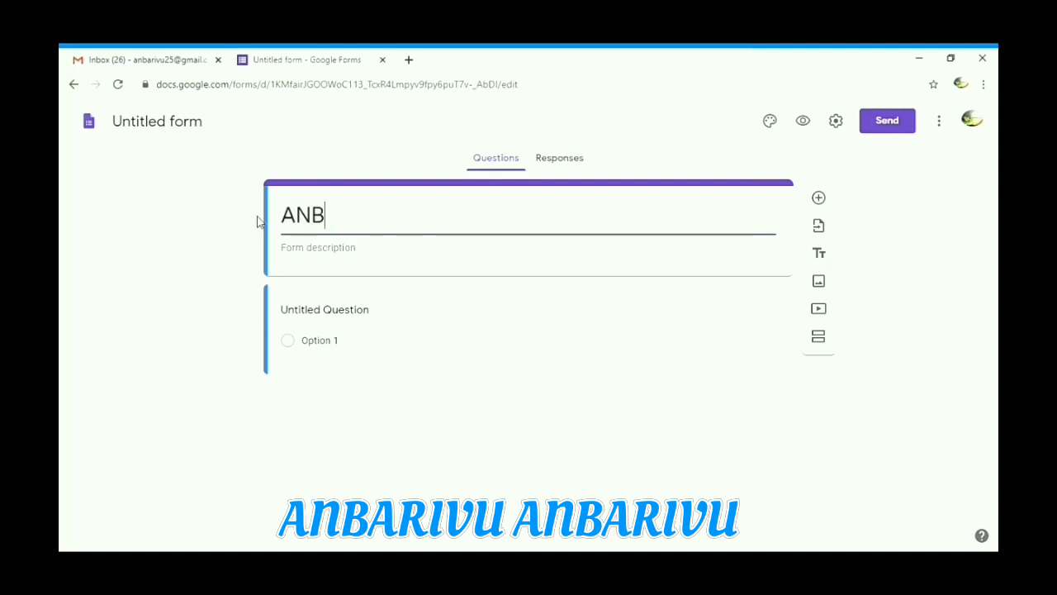
{"action": "type", "text": "ARIVU"}
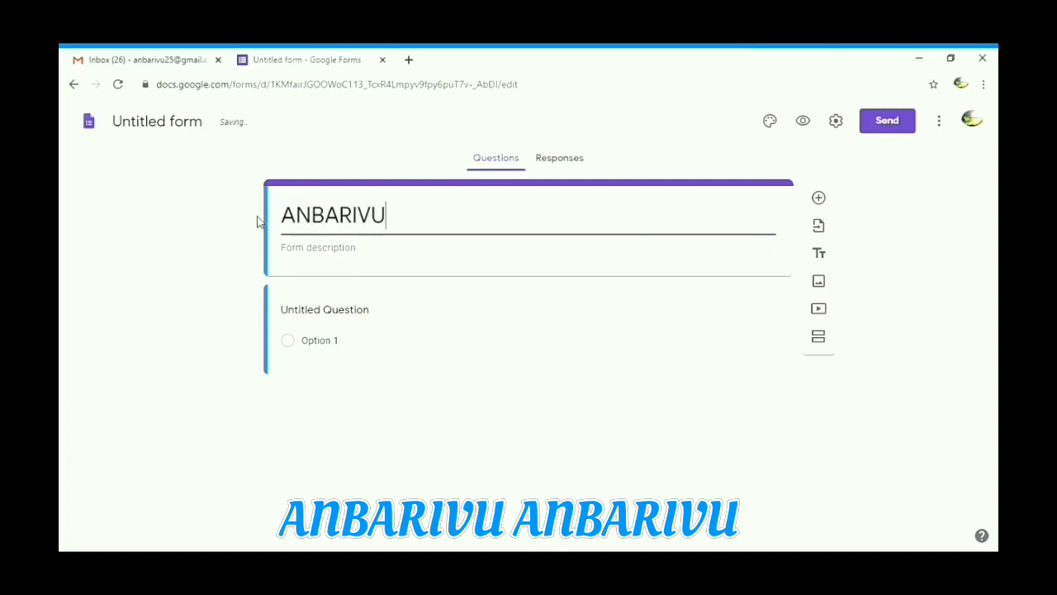
{"action": "key", "text": "Tab"}
{"action": "type", "text": "LEA"}
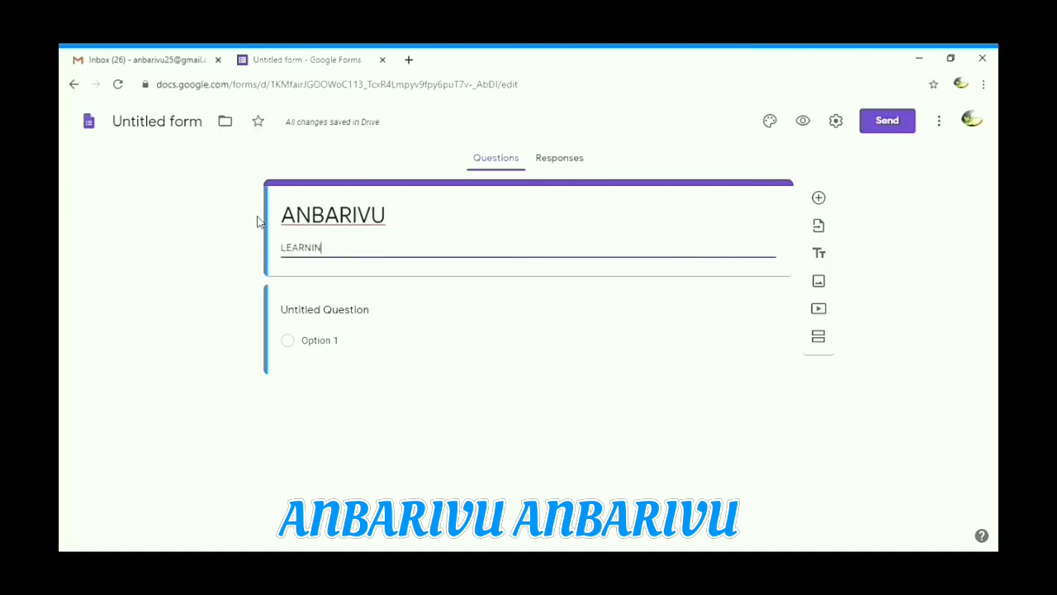
{"action": "type", "text": "RNING CHANNEL"}
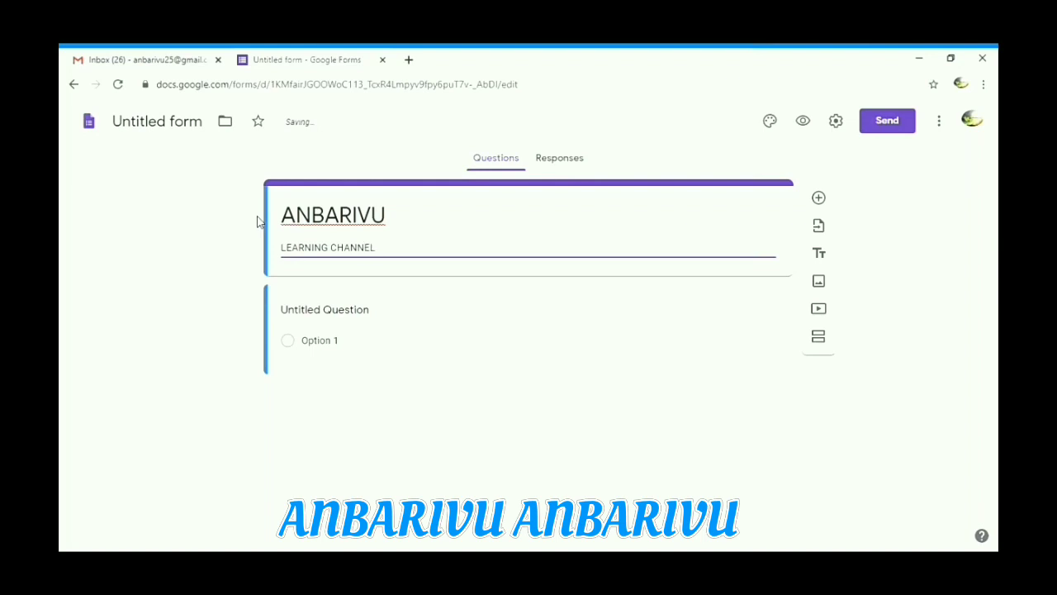
Name the first question "FULL NAME" as a short-answer question.
{"action": "key", "text": "Tab"}
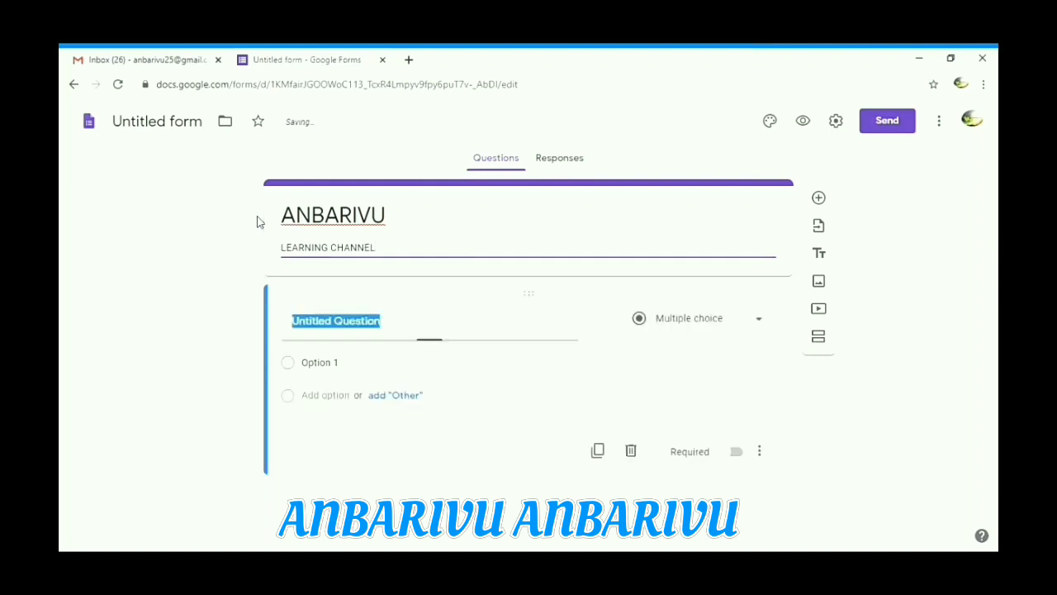
{"action": "type", "text": "FULL NAME"}
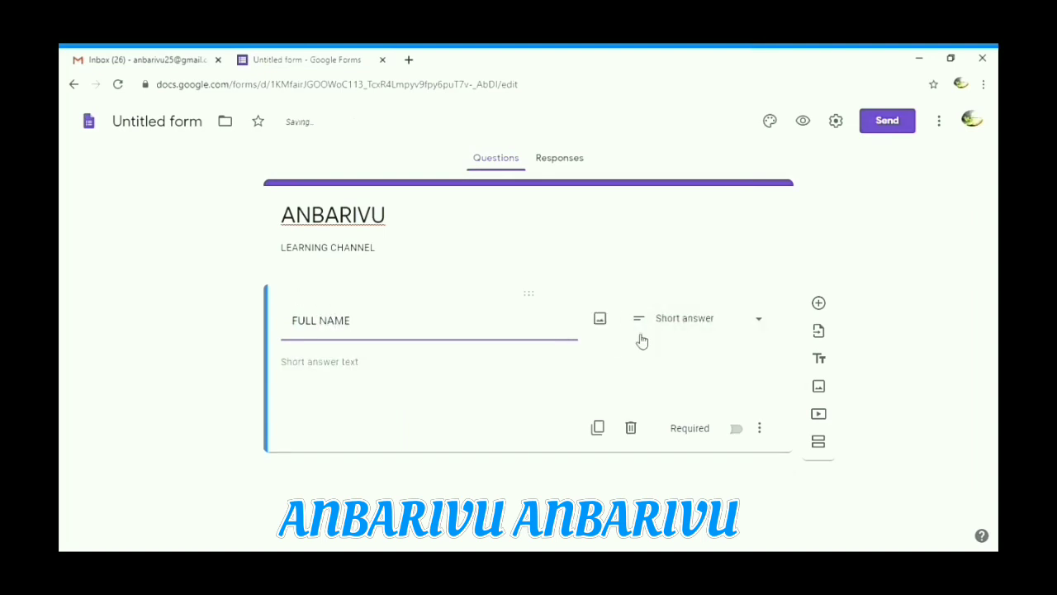
Add a multiple-choice question "WHICH COUNTRY" with the options USA, CHINA and INDIA.
{"action": "left_click", "coordinate": [818, 304]}
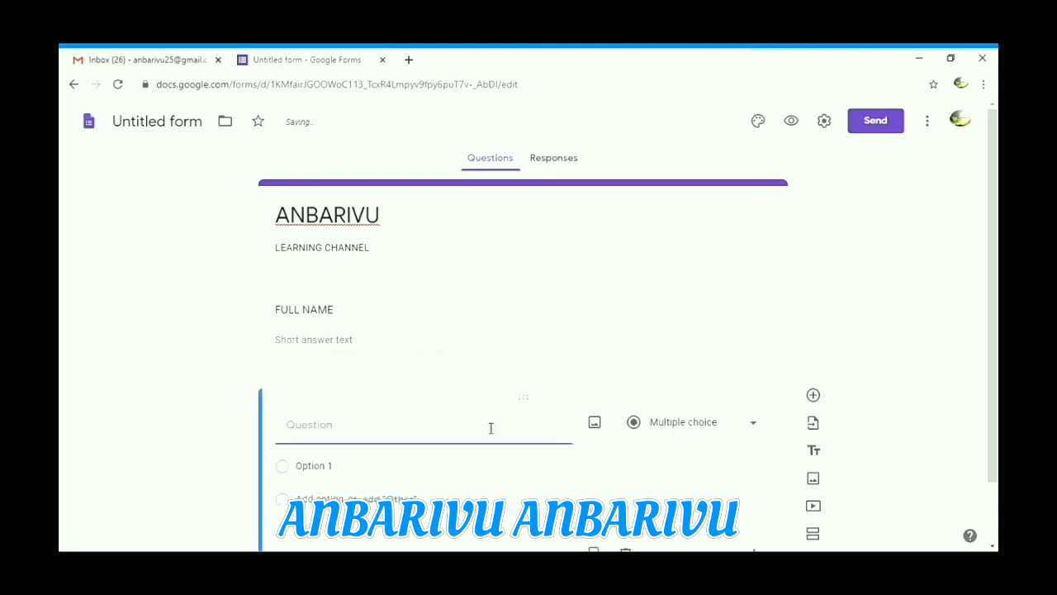
{"action": "type", "text": "WHICH COUNTRY"}
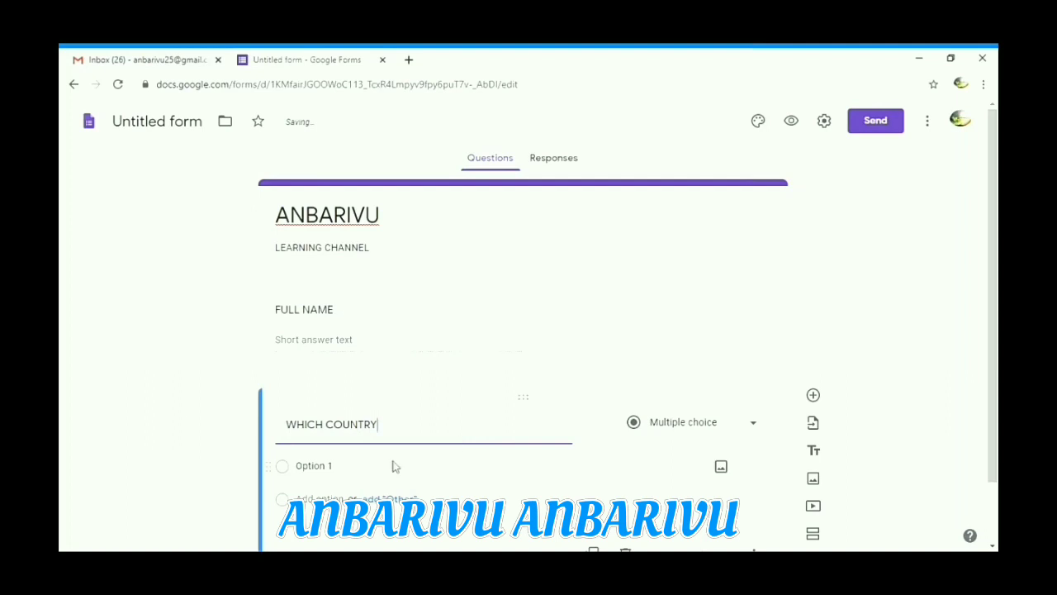
{"action": "left_click", "coordinate": [315, 475]}
{"action": "type", "text": "USA"}
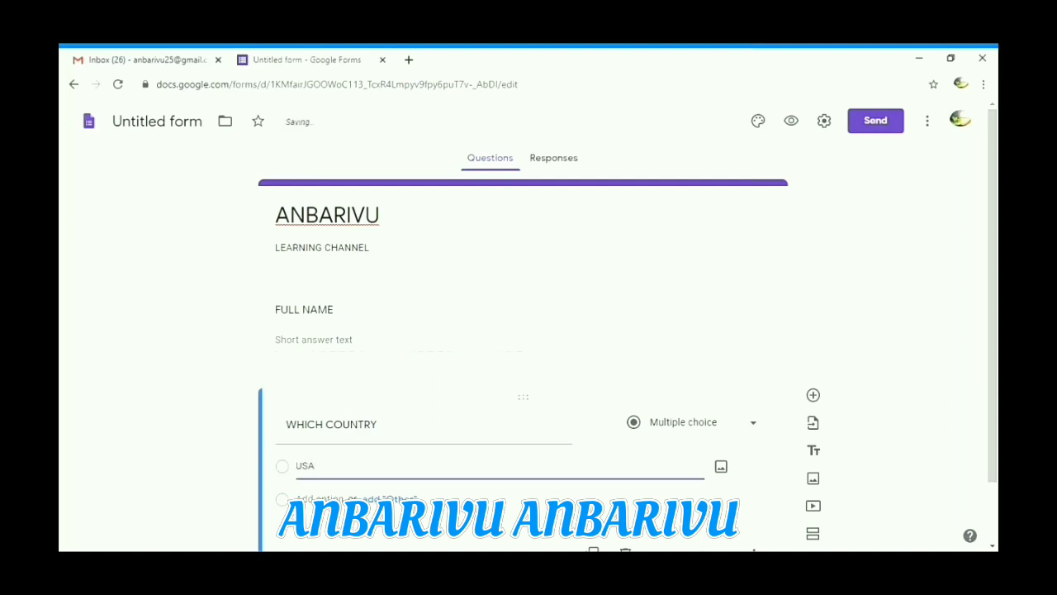
{"action": "key", "text": "Return"}
{"action": "type", "text": "CHINA"}
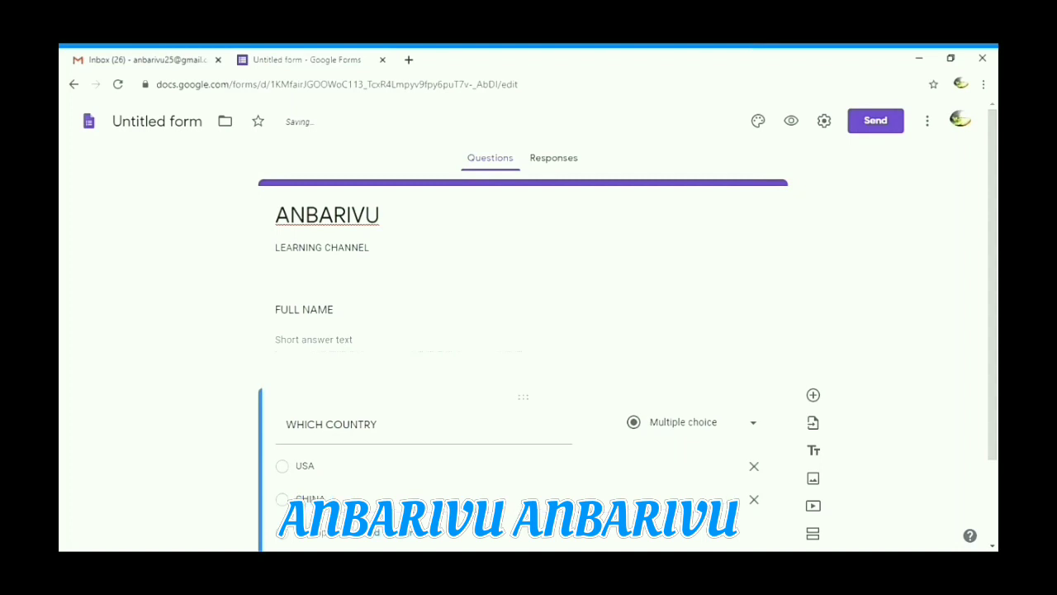
{"action": "left_click", "coordinate": [318, 537]}
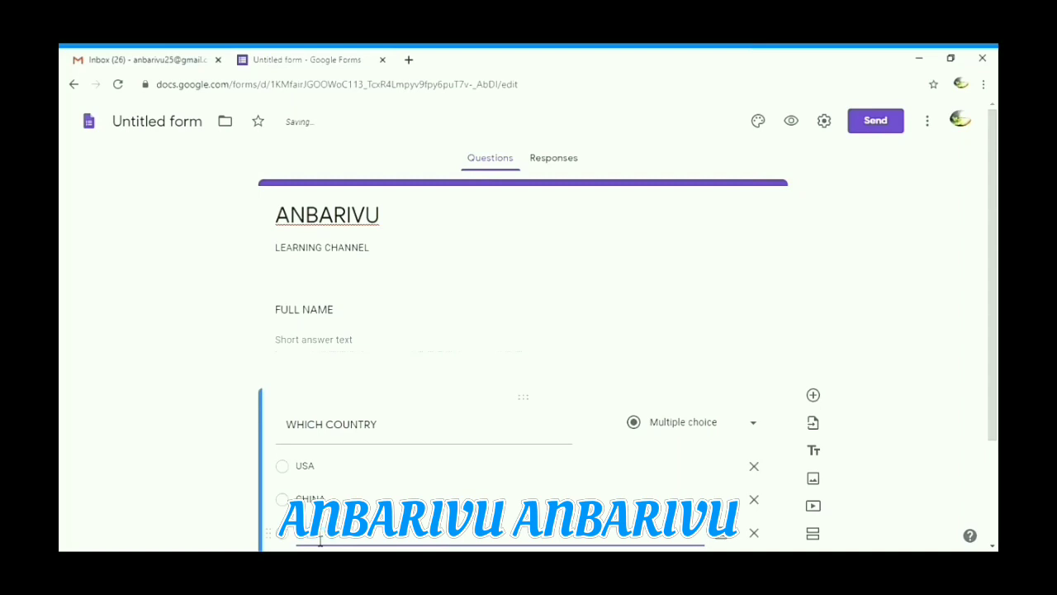
{"action": "type", "text": "INDIA"}
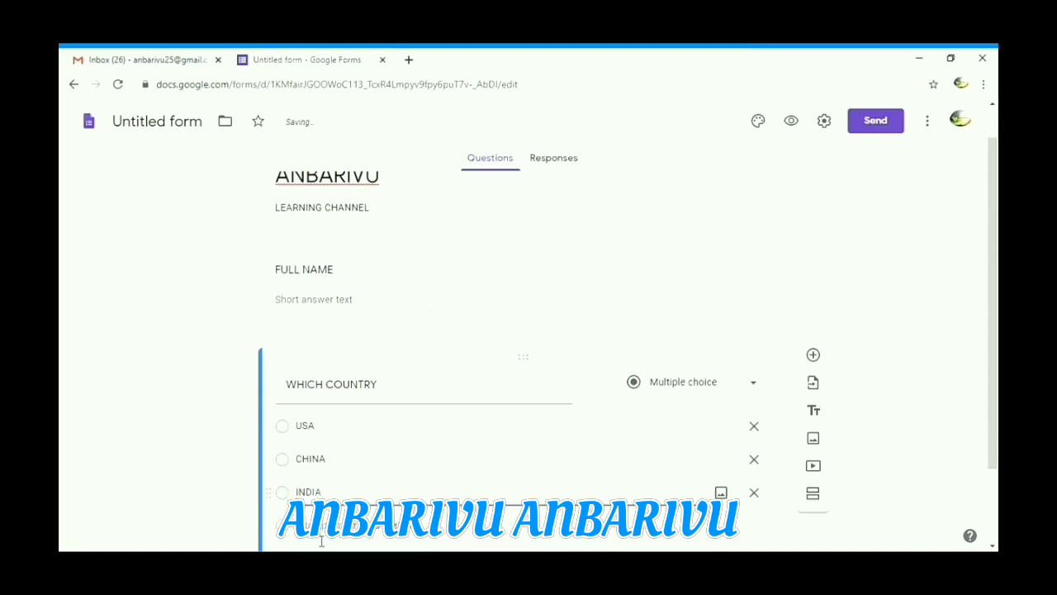
Add a multiple-choice question "WHICH AREA" with the options CHENNAI, DELHI and MUMBAI.
{"action": "left_click", "coordinate": [811, 271]}
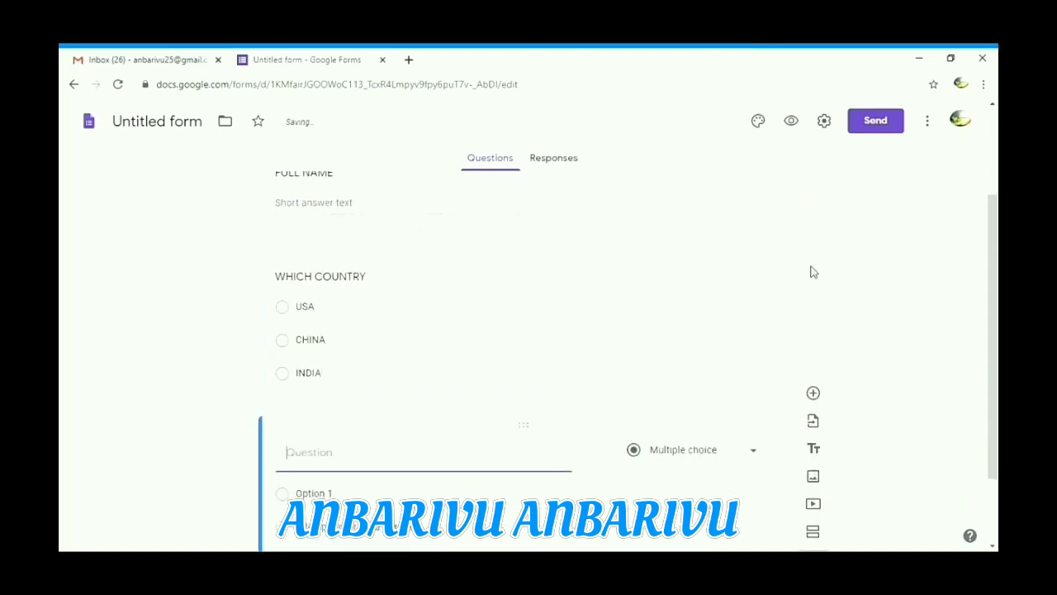
{"action": "type", "text": "W"}
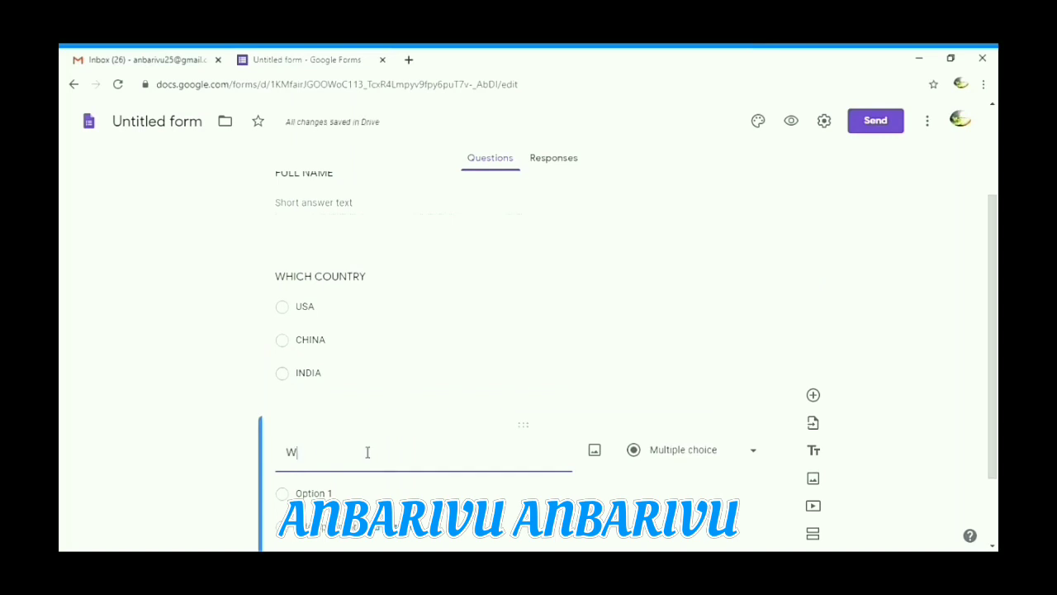
{"action": "type", "text": "HICH AREA"}
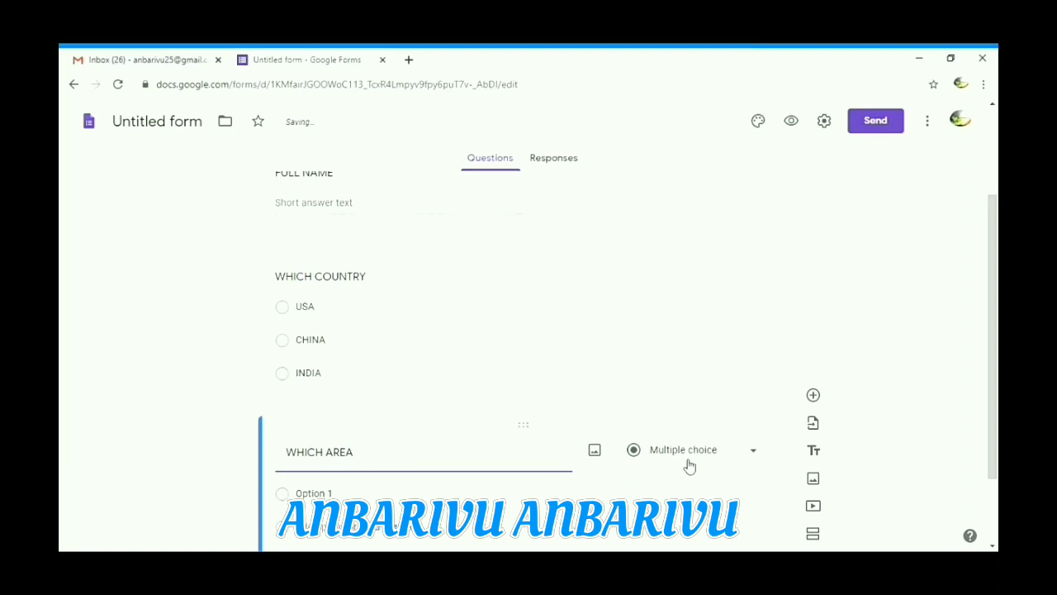
{"action": "left_click", "coordinate": [314, 494]}
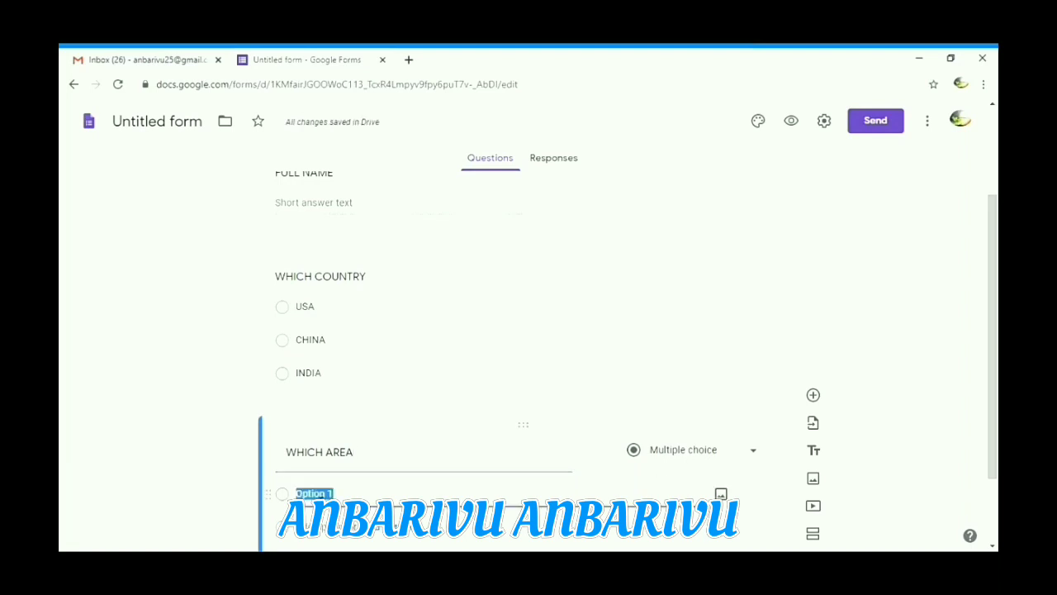
{"action": "type", "text": "CHENNAI"}
{"action": "left_click", "coordinate": [322, 528]}
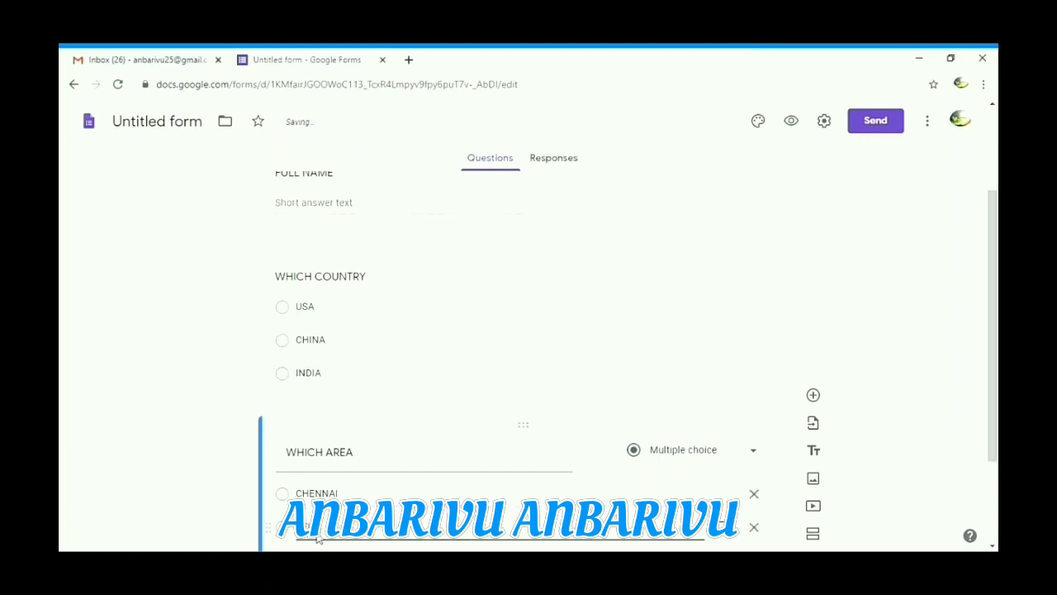
{"action": "scroll", "coordinate": [318, 538], "scroll_direction": "down", "scroll_amount": 2}
{"action": "left_click", "coordinate": [310, 426]}
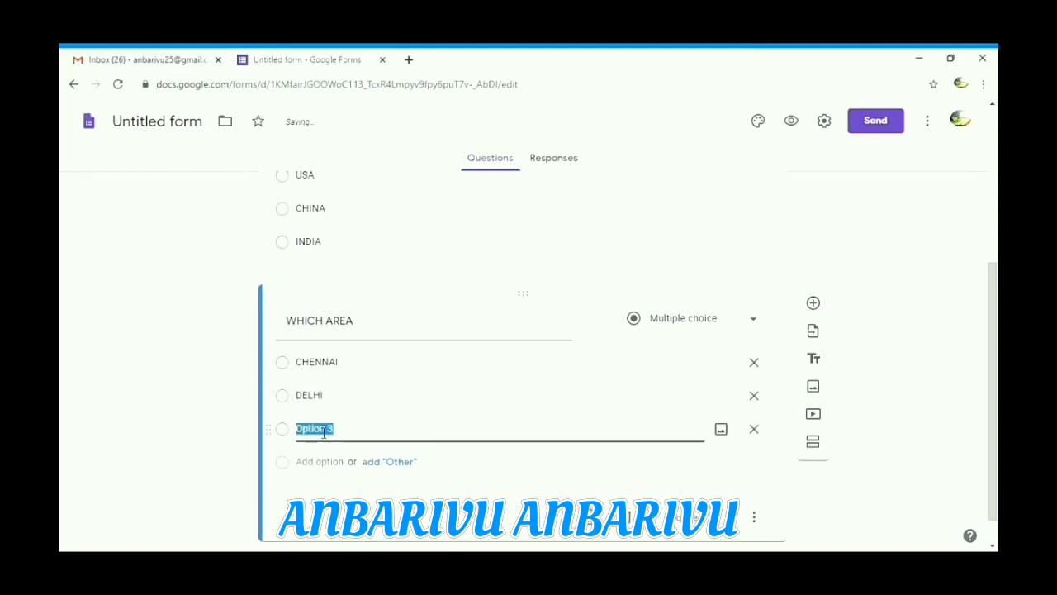
{"action": "type", "text": "MUMBAUI"}
{"action": "key", "text": "BackSpace"}
{"action": "type", "text": "I"}
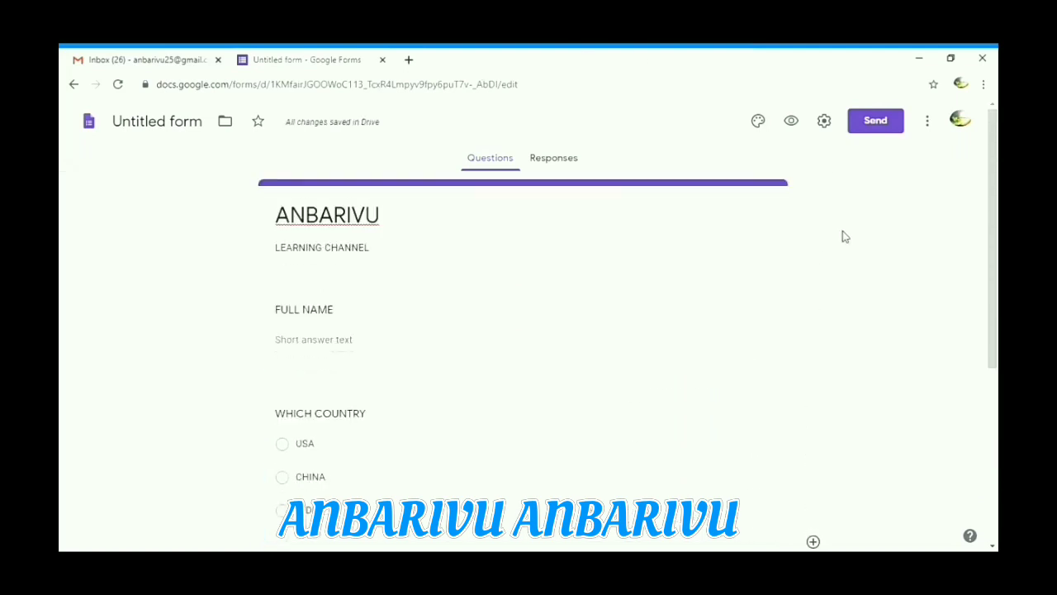
In the form settings, enable collecting email addresses and limit respondents to 1 response.
{"action": "scroll", "coordinate": [842, 234], "scroll_direction": "up", "scroll_amount": 3}
{"action": "left_click", "coordinate": [824, 121]}
{"action": "left_click", "coordinate": [343, 229]}
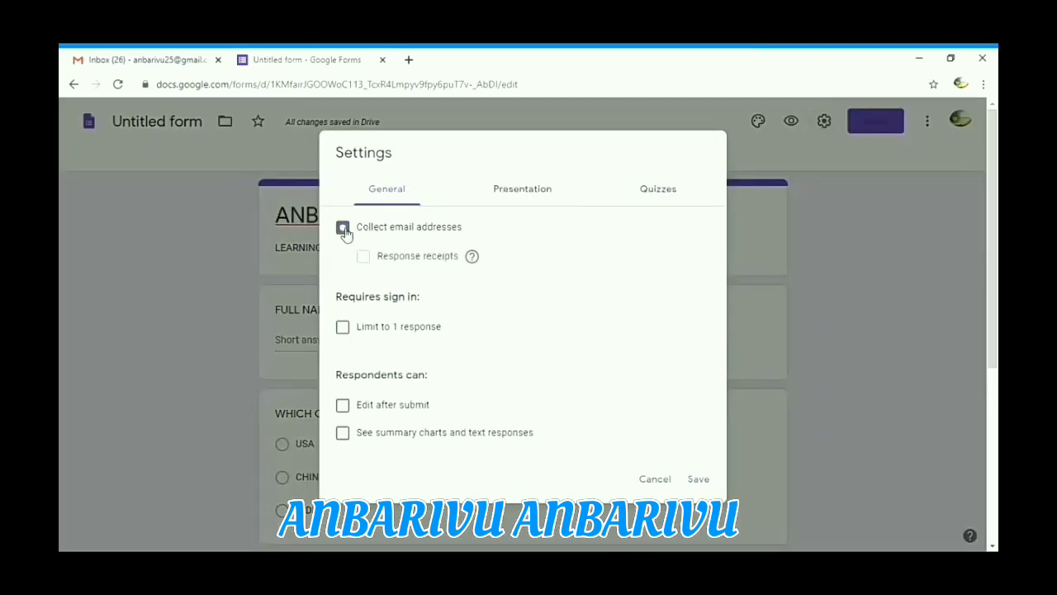
{"action": "left_click", "coordinate": [342, 330]}
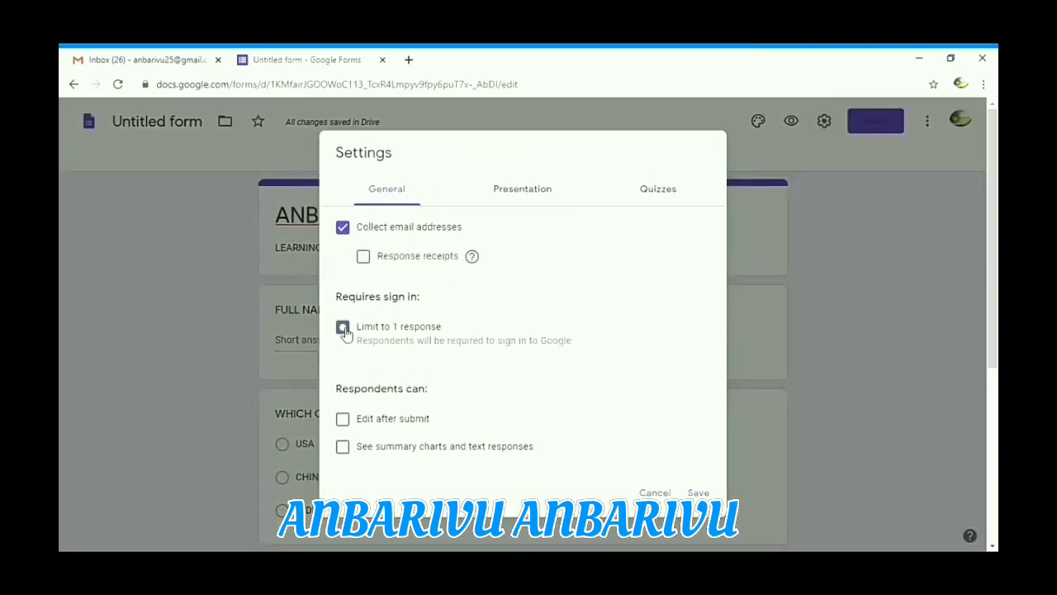
In the presentation settings, enable shuffled question order and set the confirmation message to "THANK YOU".
{"action": "left_click", "coordinate": [517, 192]}
{"action": "left_click", "coordinate": [343, 254]}
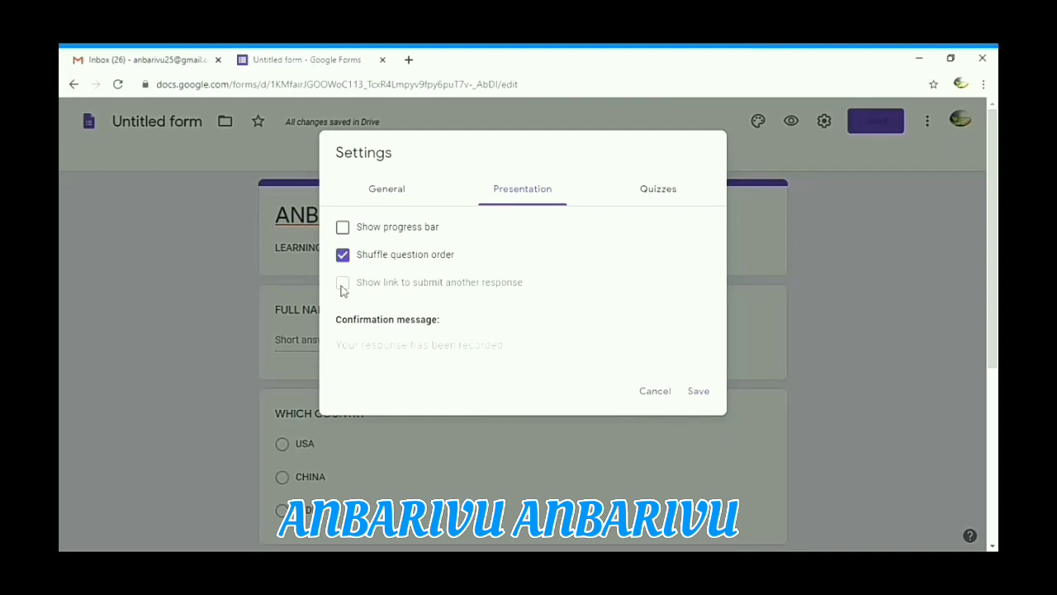
{"action": "left_click", "coordinate": [451, 353]}
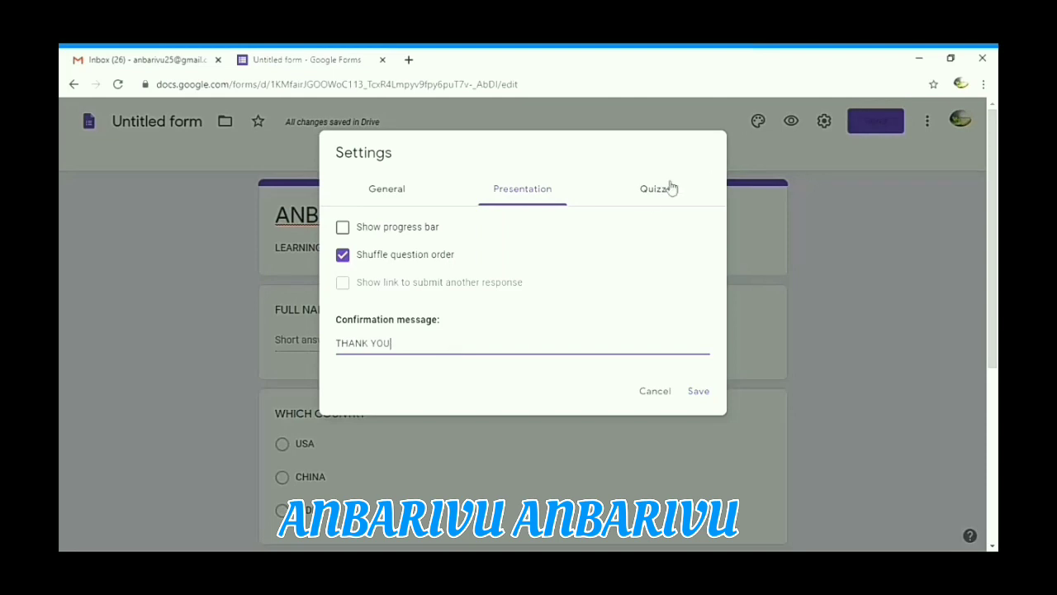
Make the form a quiz, stop respondents from seeing correct answers, and save the settings.
{"action": "left_click", "coordinate": [646, 197]}
{"action": "left_click", "coordinate": [368, 228]}
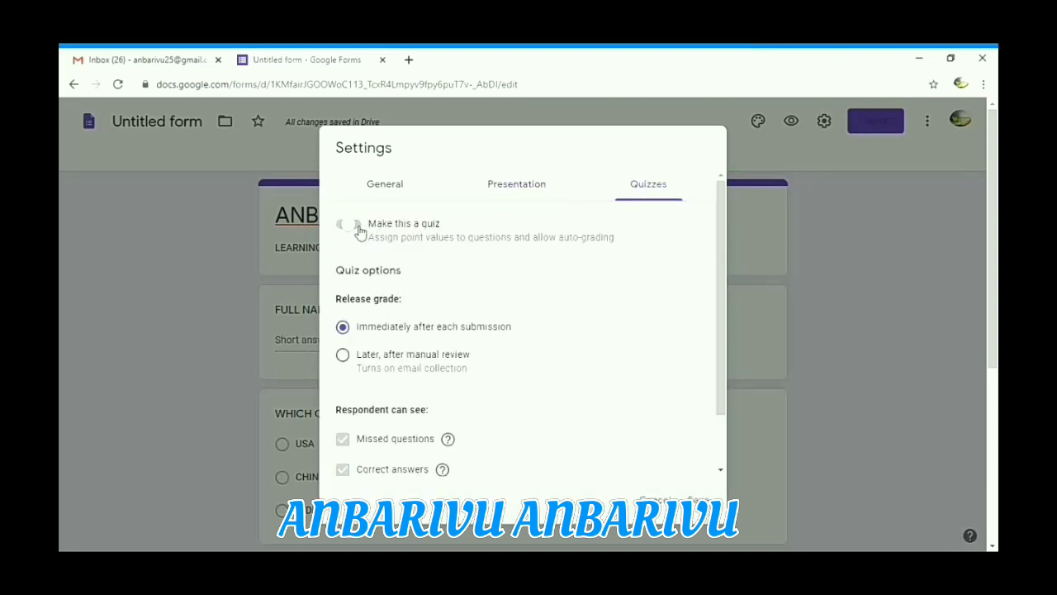
{"action": "scroll", "coordinate": [371, 444], "scroll_direction": "down", "scroll_amount": 2}
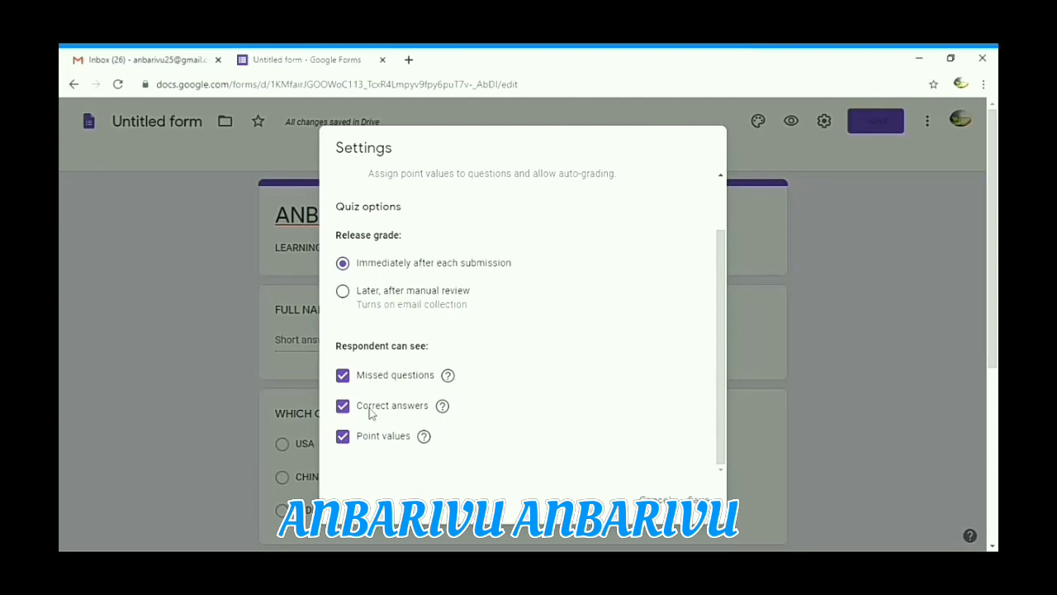
{"action": "left_click", "coordinate": [343, 405]}
{"action": "left_click", "coordinate": [699, 500]}
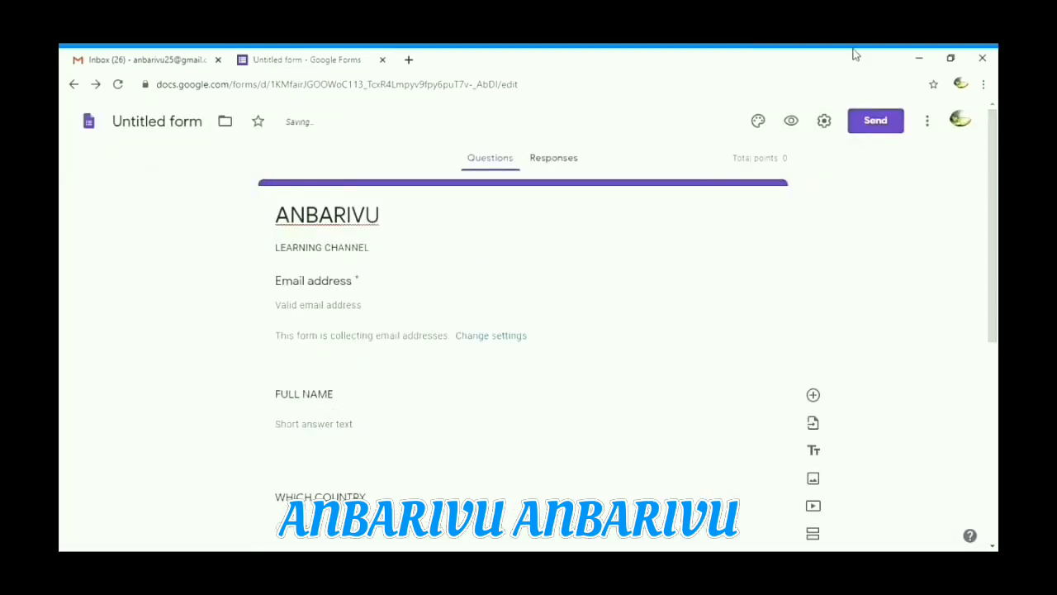
Search the form add-ons in the G Suite Marketplace for Certify'em and open its details page.
{"action": "left_click", "coordinate": [929, 121]}
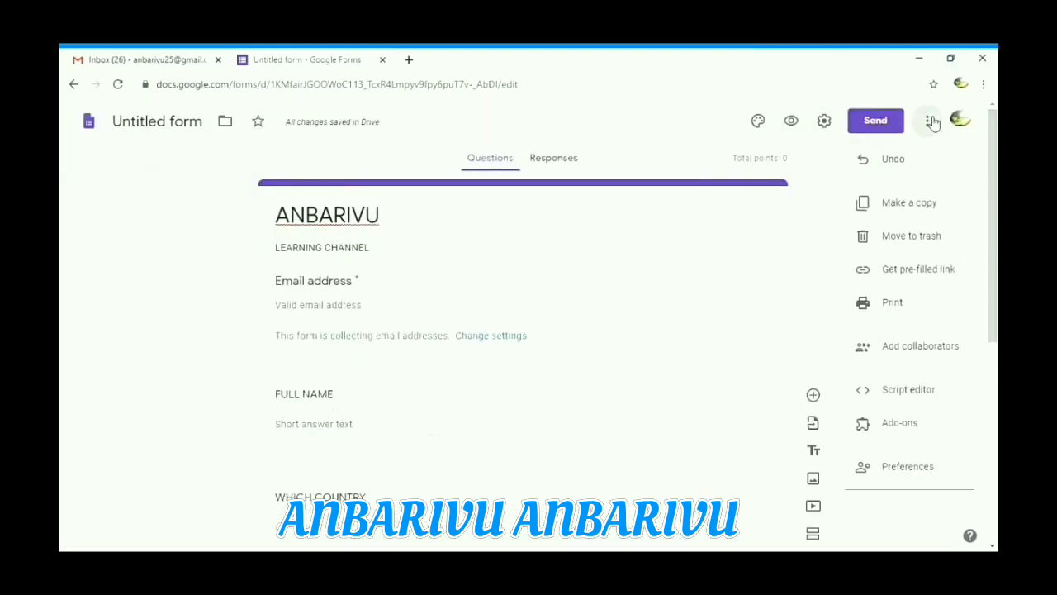
{"action": "left_click", "coordinate": [888, 426]}
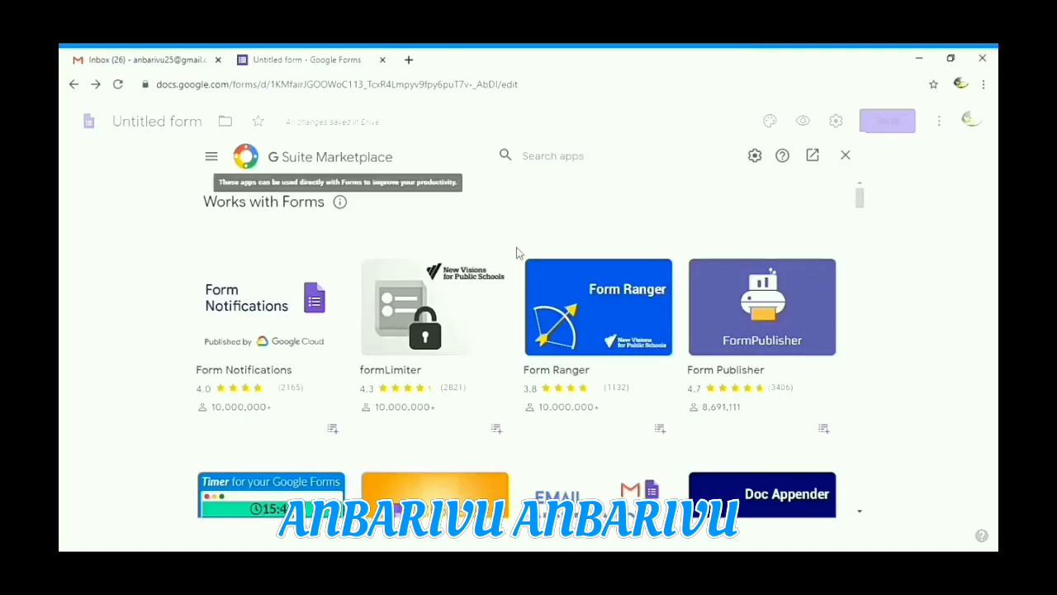
{"action": "left_click", "coordinate": [538, 165]}
{"action": "type", "text": "cert"}
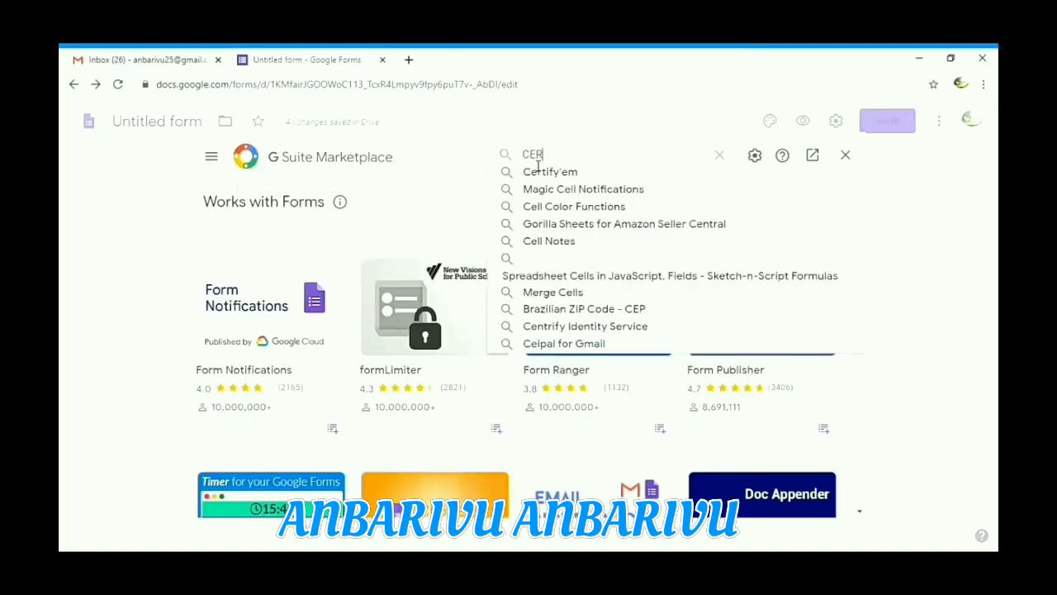
{"action": "left_click", "coordinate": [534, 173]}
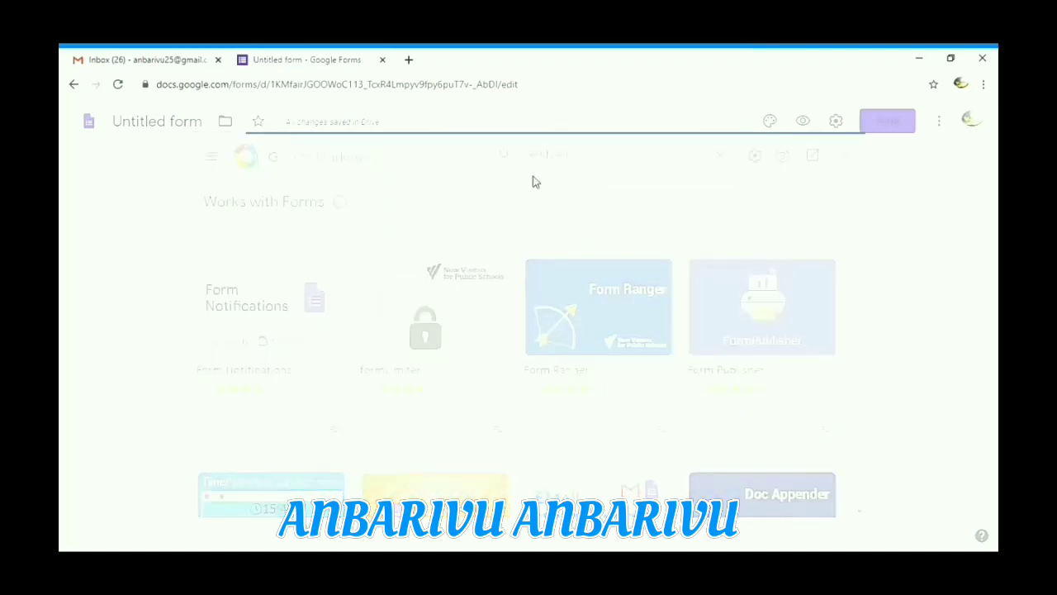
{"action": "left_click", "coordinate": [293, 312]}
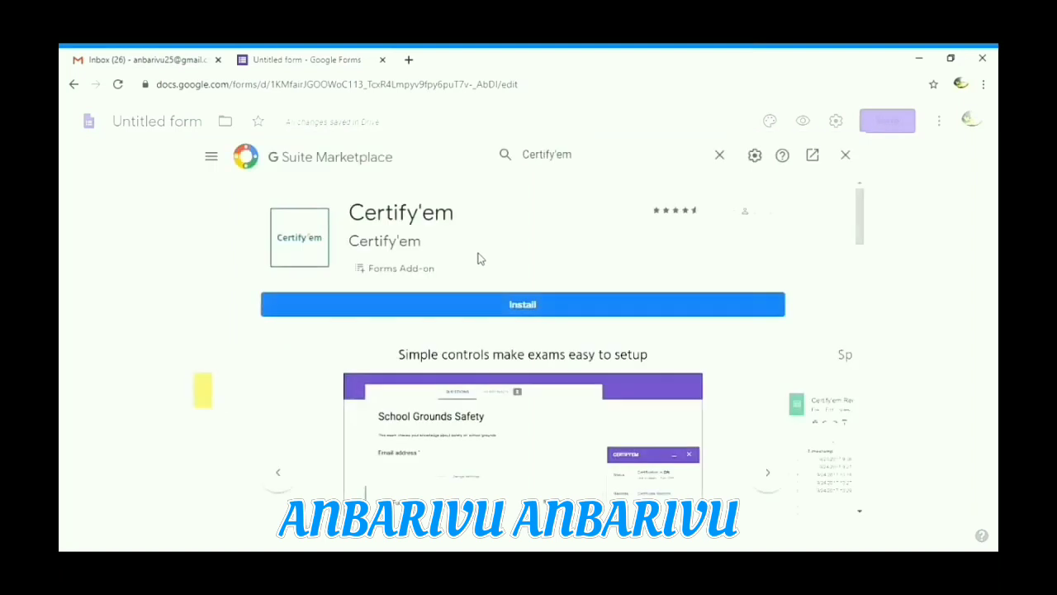
Install the Certify'em add-on with the requested permissions and return to the form.
{"action": "left_click", "coordinate": [532, 306]}
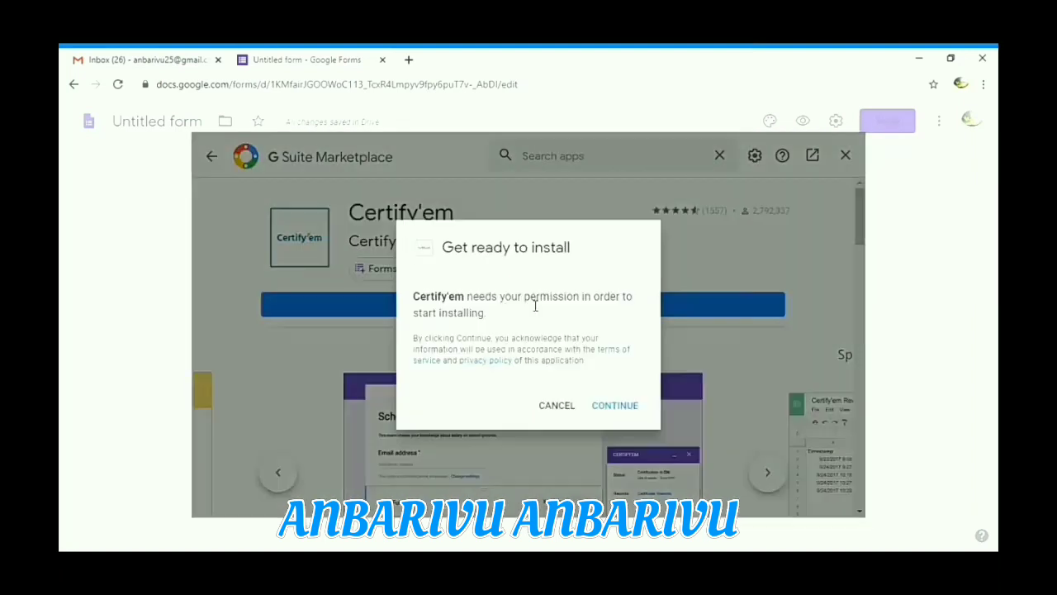
{"action": "left_click", "coordinate": [623, 408]}
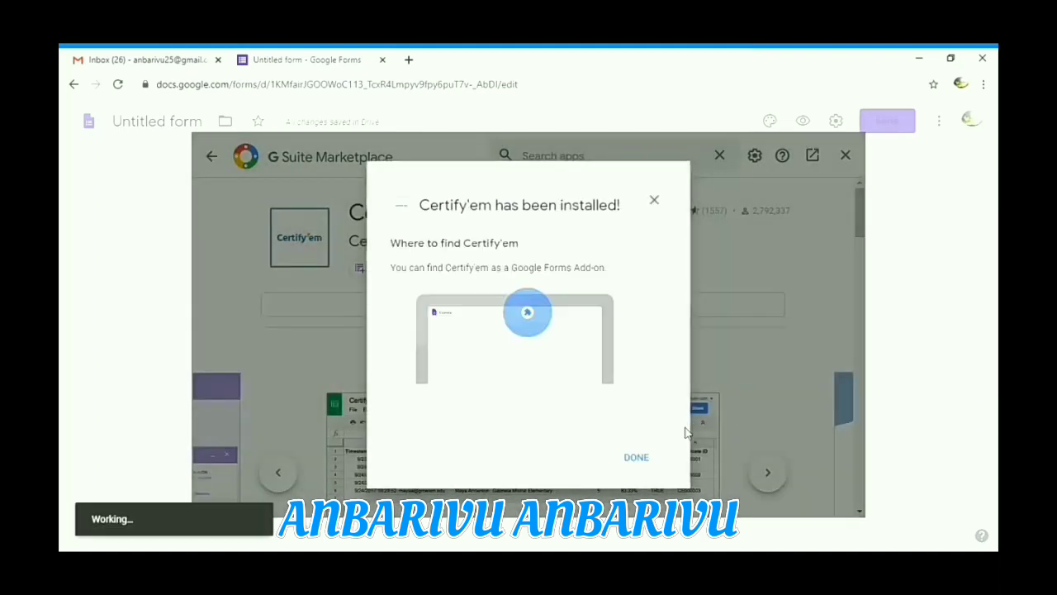
{"action": "left_click", "coordinate": [643, 459]}
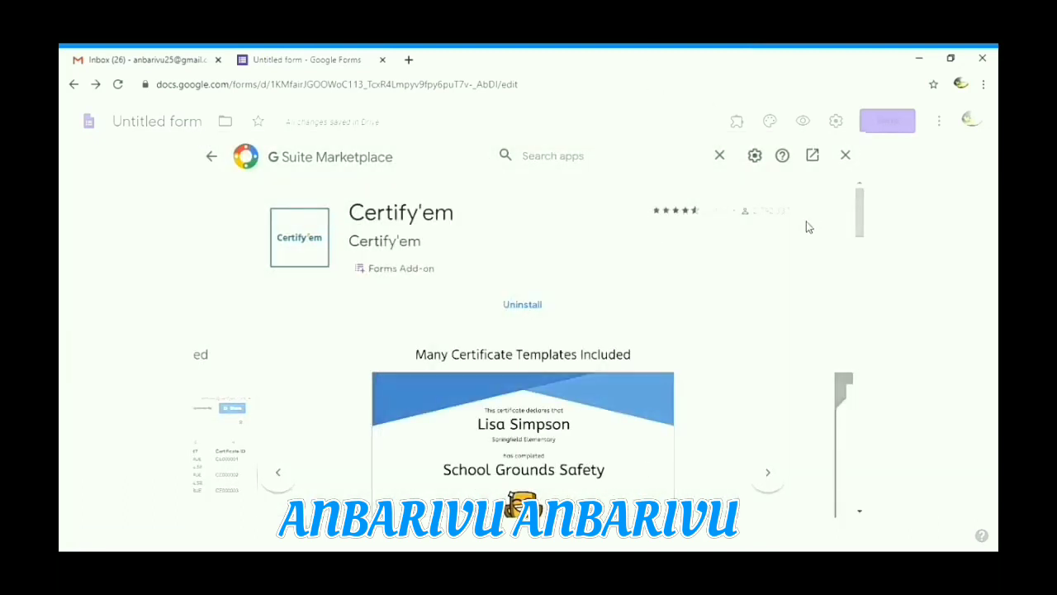
{"action": "left_click", "coordinate": [846, 158]}
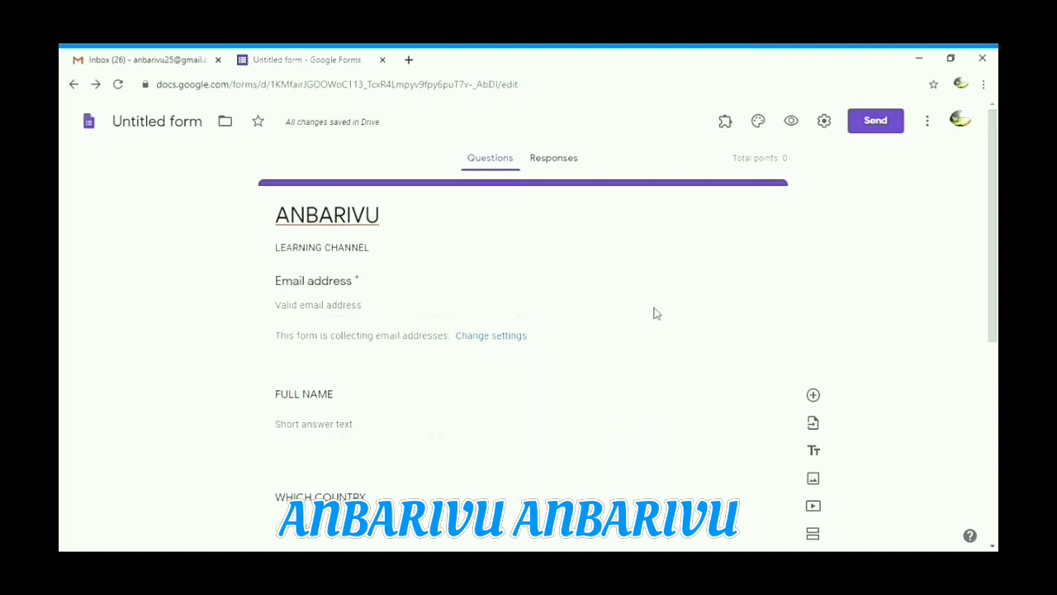
In the answer key of the WHICH AREA question, set 2 points and mark CHENNAI as the correct answer.
{"action": "scroll", "coordinate": [652, 313], "scroll_direction": "down", "scroll_amount": 3}
{"action": "scroll", "coordinate": [547, 378], "scroll_direction": "down", "scroll_amount": 1}
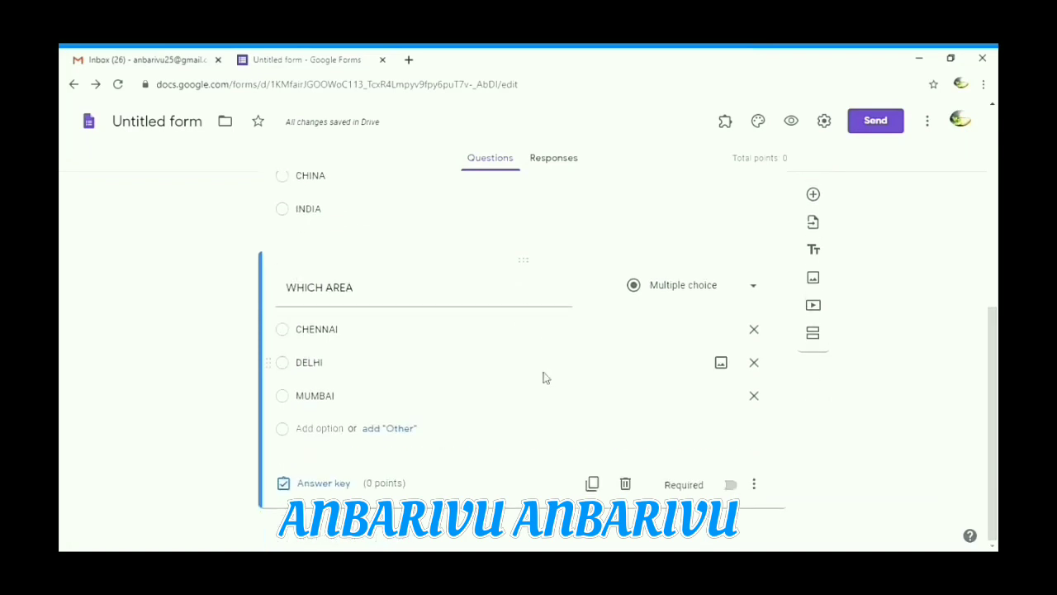
{"action": "left_click", "coordinate": [324, 484]}
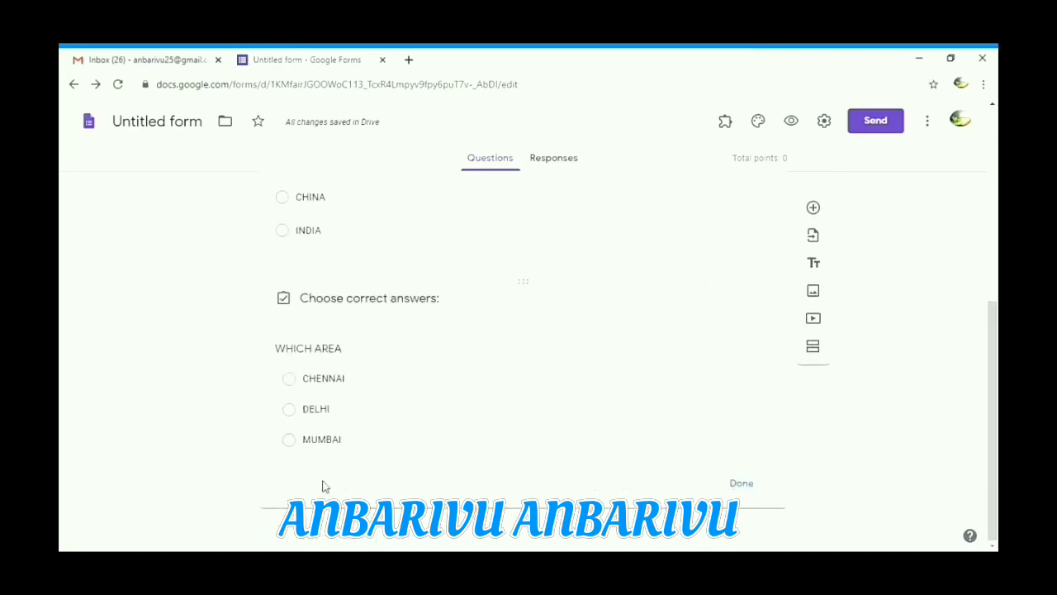
{"action": "left_click", "coordinate": [730, 345]}
{"action": "left_click", "coordinate": [730, 345]}
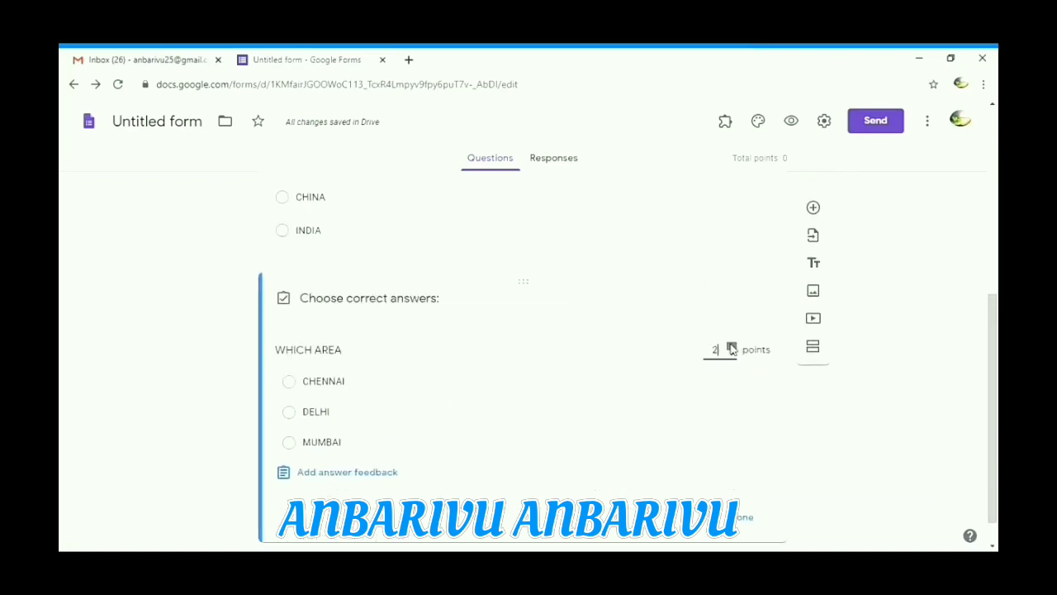
{"action": "left_click", "coordinate": [333, 385]}
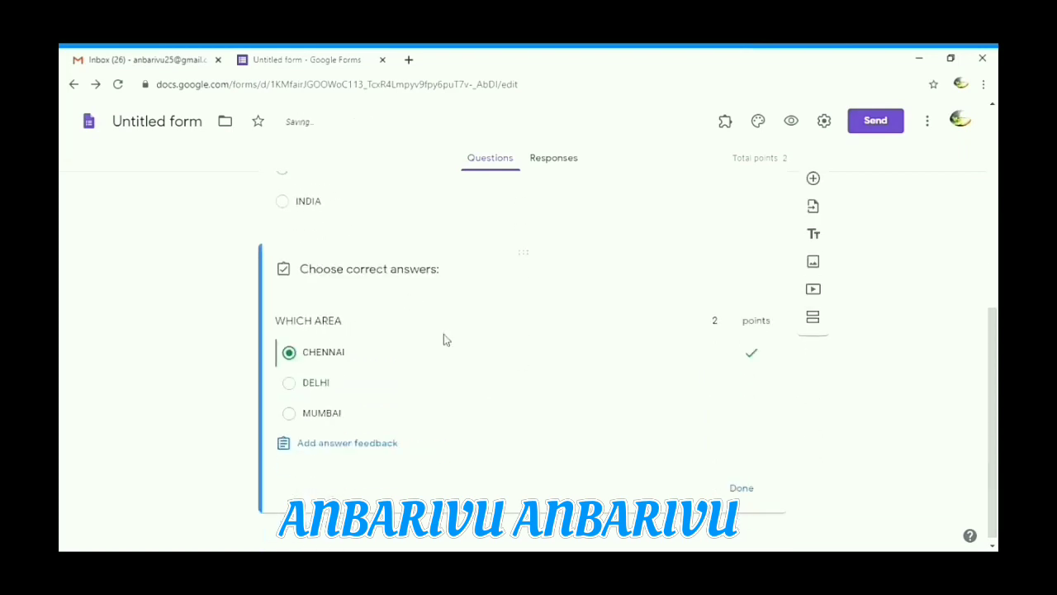
{"action": "left_click", "coordinate": [740, 483]}
In the answer key of the WHICH COUNTRY question, mark INDIA as correct and set 2 points.
{"action": "scroll", "coordinate": [554, 347], "scroll_direction": "up", "scroll_amount": 3}
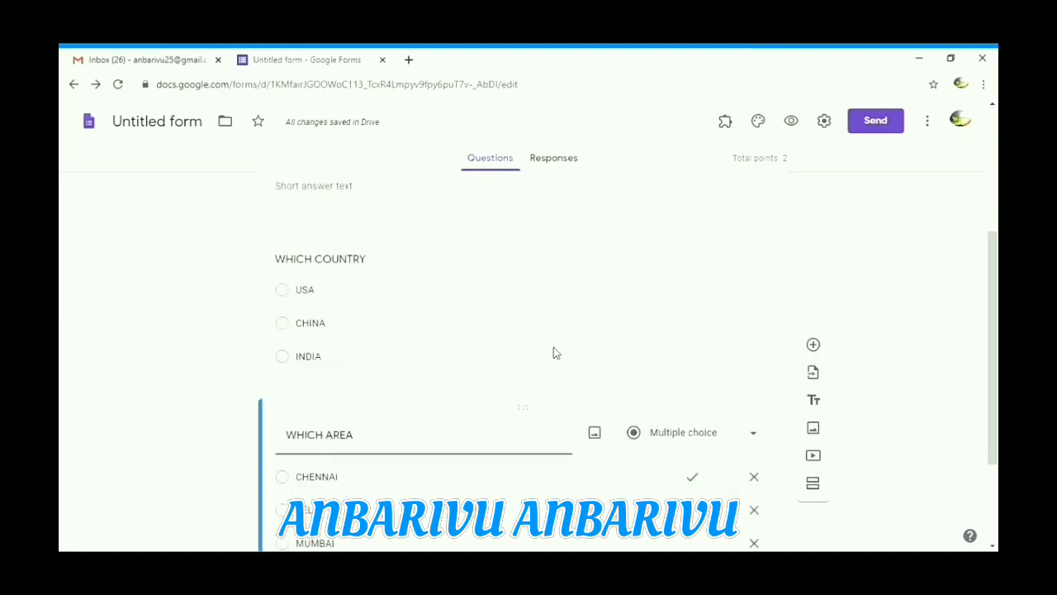
{"action": "left_click", "coordinate": [560, 353]}
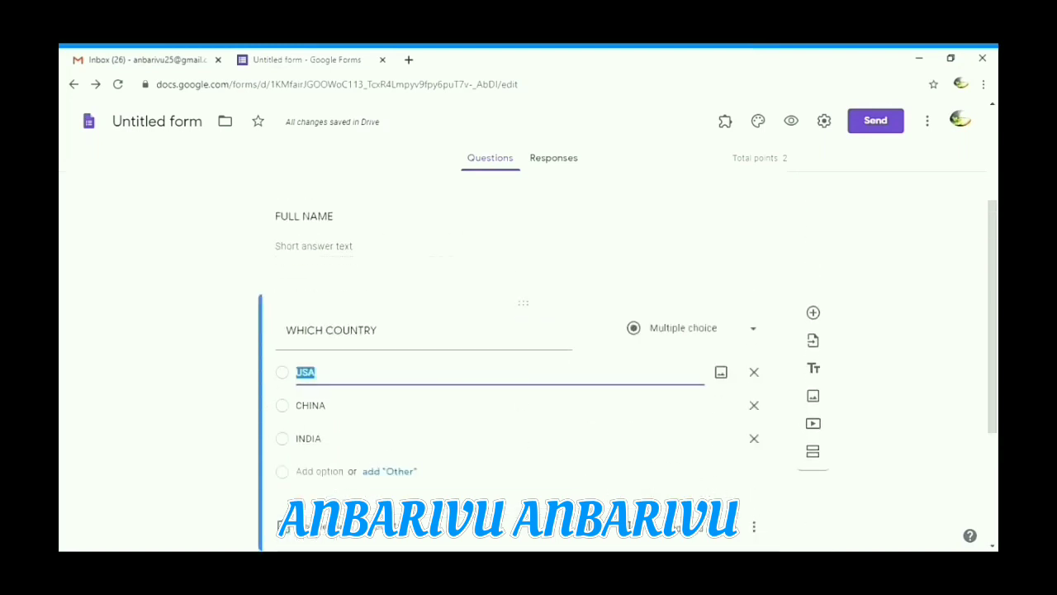
{"action": "left_click", "coordinate": [299, 526]}
{"action": "left_click", "coordinate": [309, 465]}
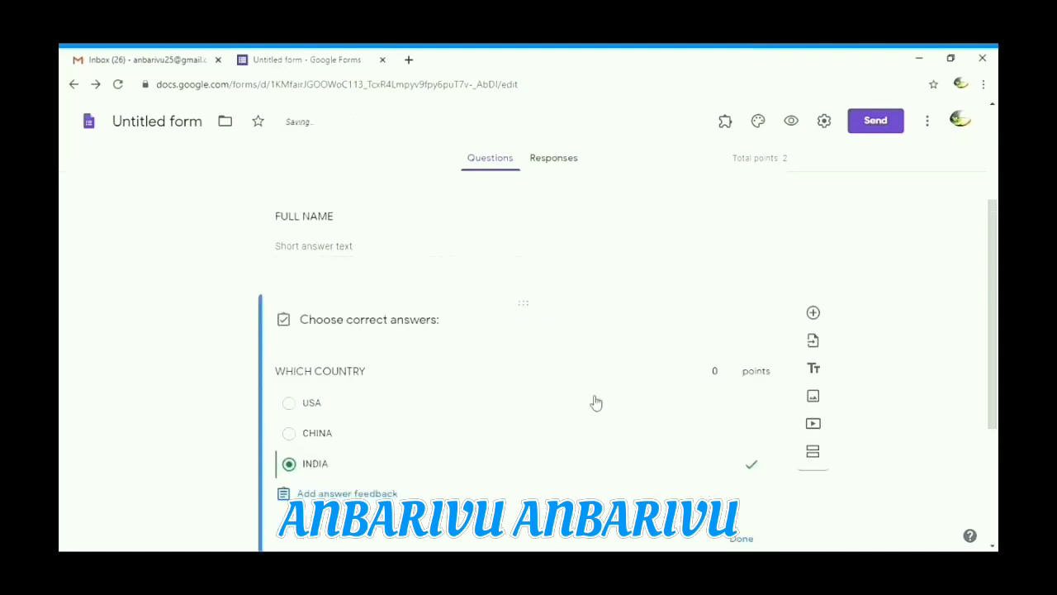
{"action": "double_click", "coordinate": [732, 367]}
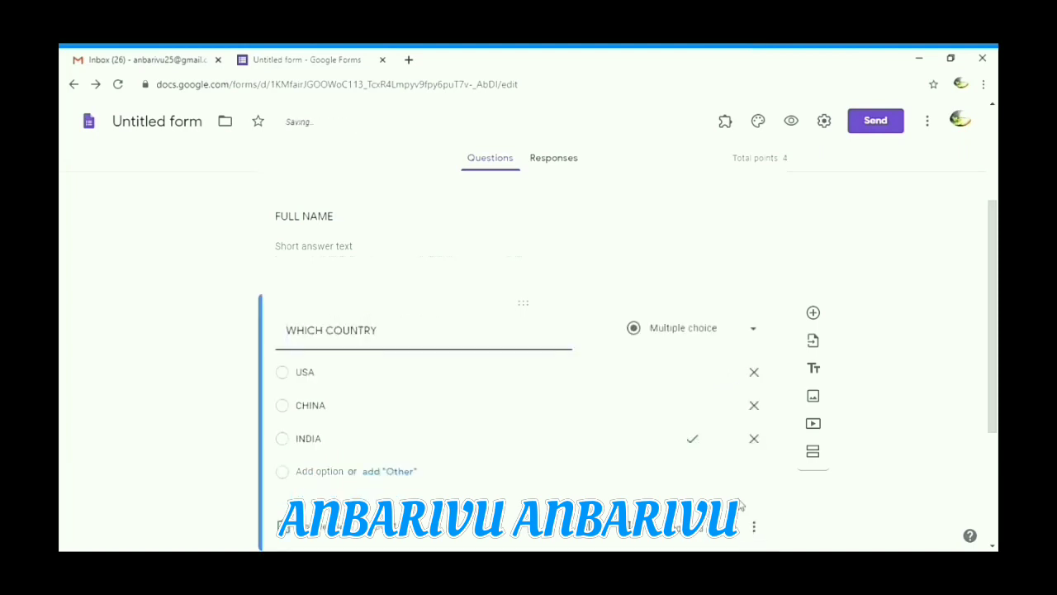
Make the FULL NAME question required.
{"action": "scroll", "coordinate": [650, 349], "scroll_direction": "down", "scroll_amount": 2}
{"action": "scroll", "coordinate": [649, 349], "scroll_direction": "up", "scroll_amount": 4}
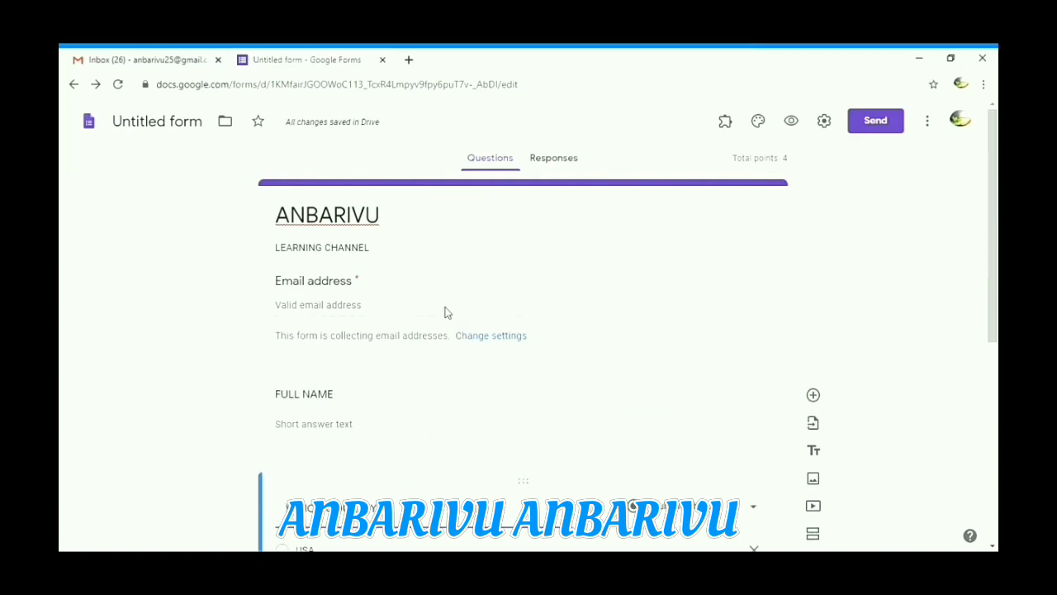
{"action": "left_click", "coordinate": [410, 413]}
{"action": "left_click", "coordinate": [721, 514]}
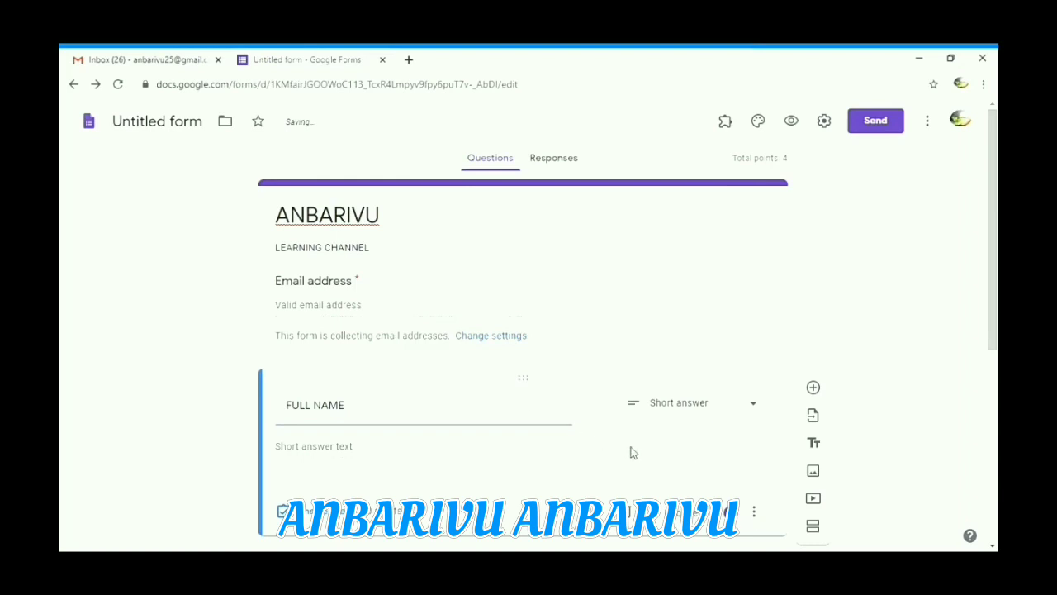
{"action": "scroll", "coordinate": [634, 453], "scroll_direction": "down", "scroll_amount": 2}
{"action": "left_click", "coordinate": [657, 455]}
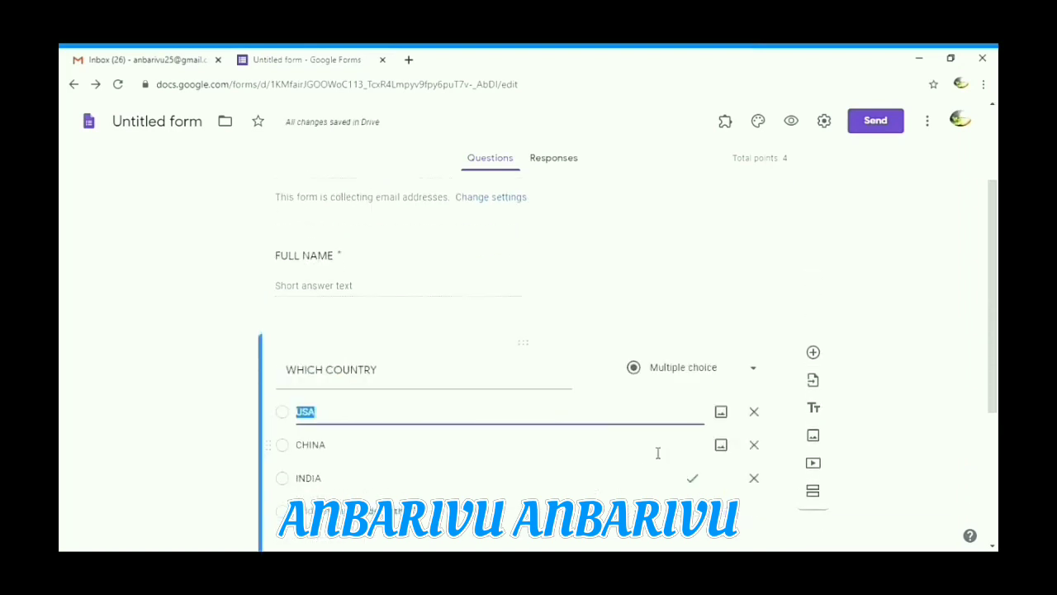
{"action": "scroll", "coordinate": [526, 299], "scroll_direction": "up", "scroll_amount": 2}
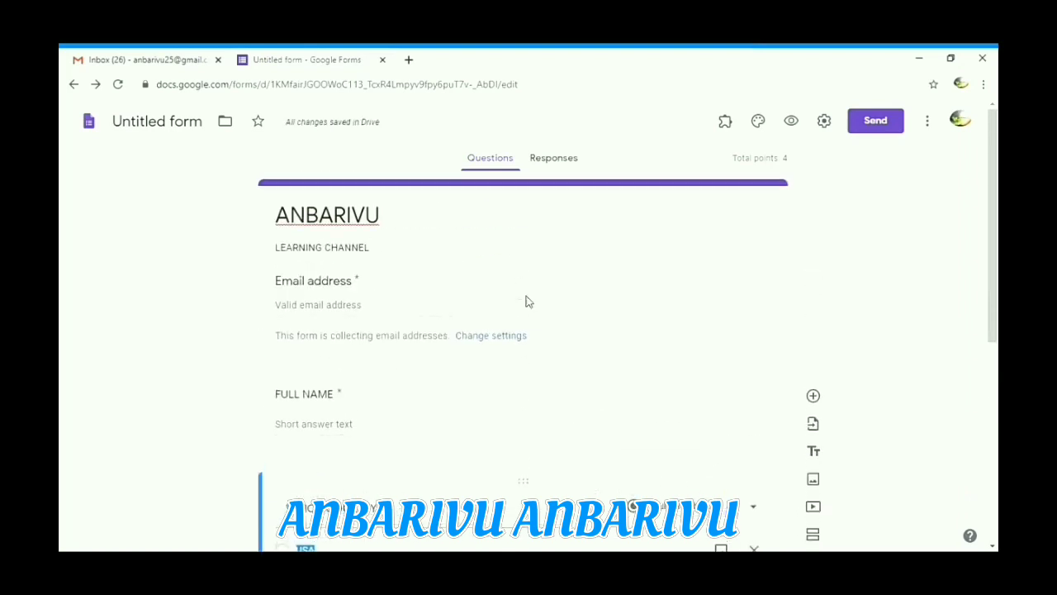
Launch the Certify'em add-on on this form and turn certification on.
{"action": "left_click", "coordinate": [730, 124]}
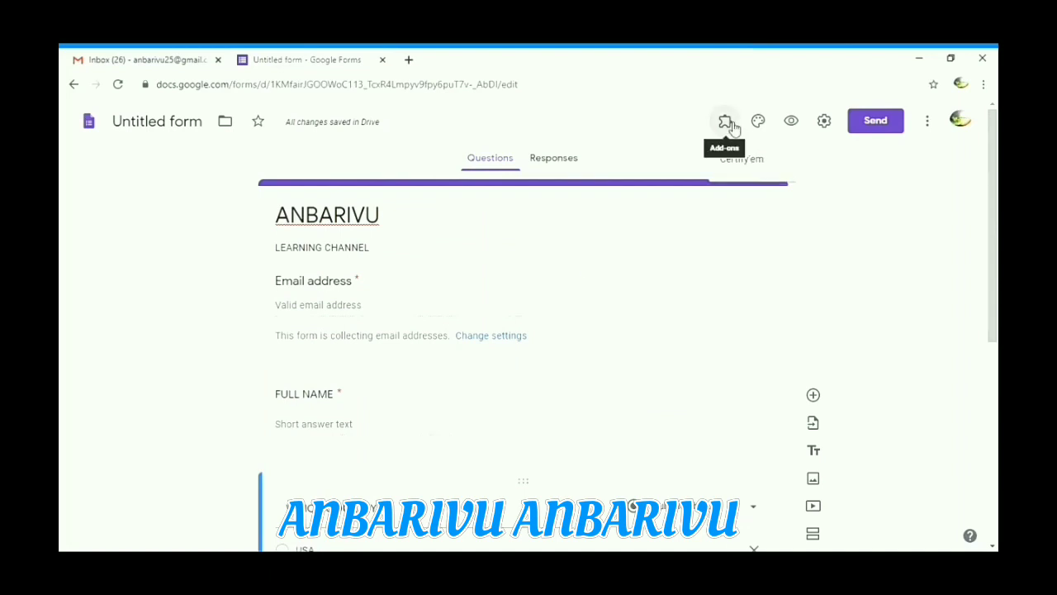
{"action": "left_click", "coordinate": [762, 166]}
{"action": "left_click", "coordinate": [534, 185]}
{"action": "scroll", "coordinate": [872, 372], "scroll_direction": "down", "scroll_amount": 3}
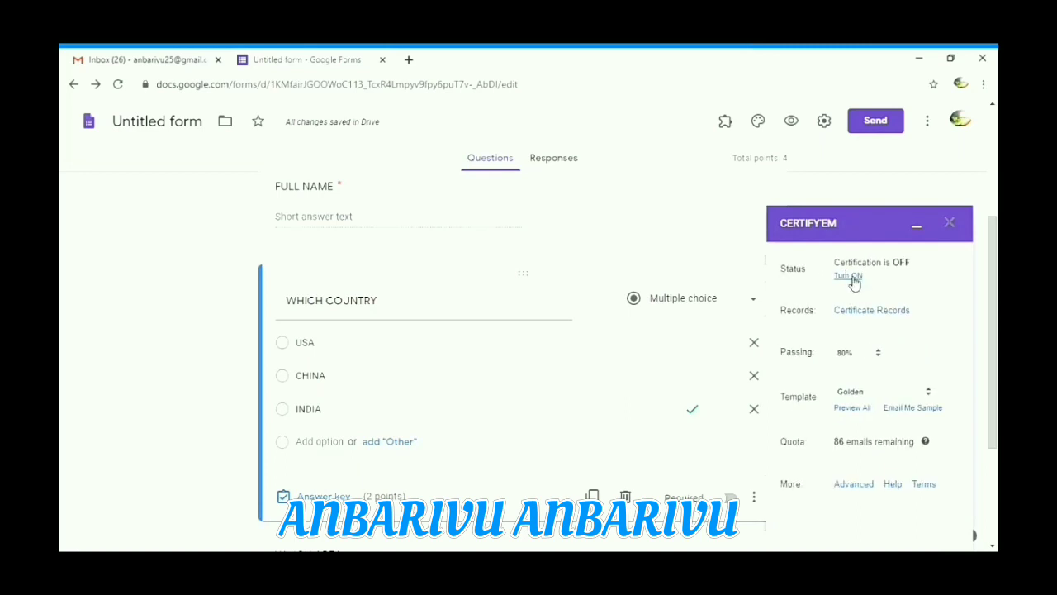
{"action": "left_click", "coordinate": [849, 276]}
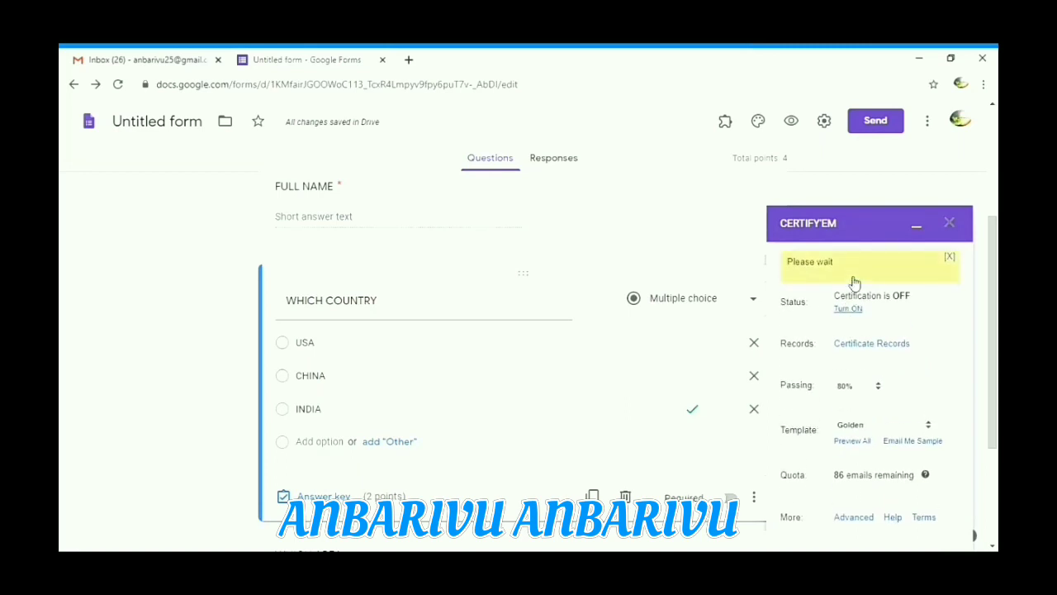
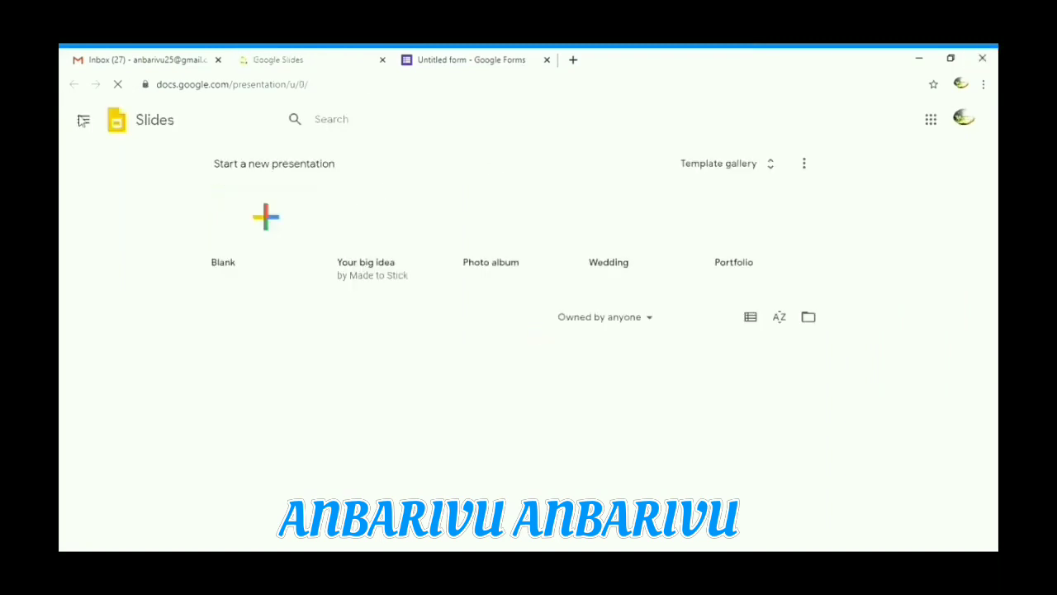
Create a blank presentation in Google Slides.
{"action": "left_click", "coordinate": [84, 121]}
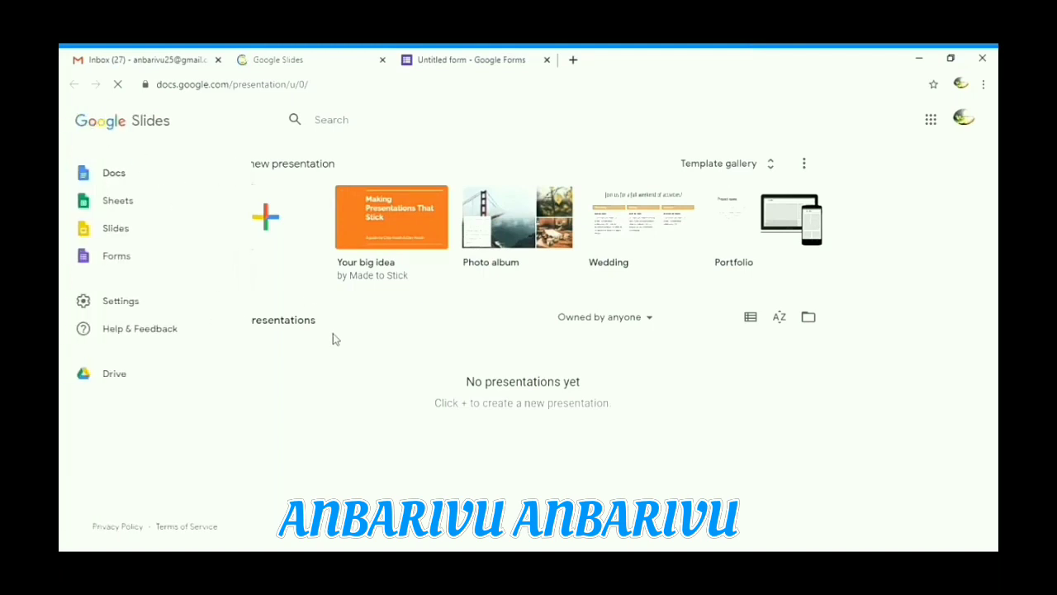
{"action": "left_click", "coordinate": [361, 387]}
{"action": "left_click", "coordinate": [265, 219]}
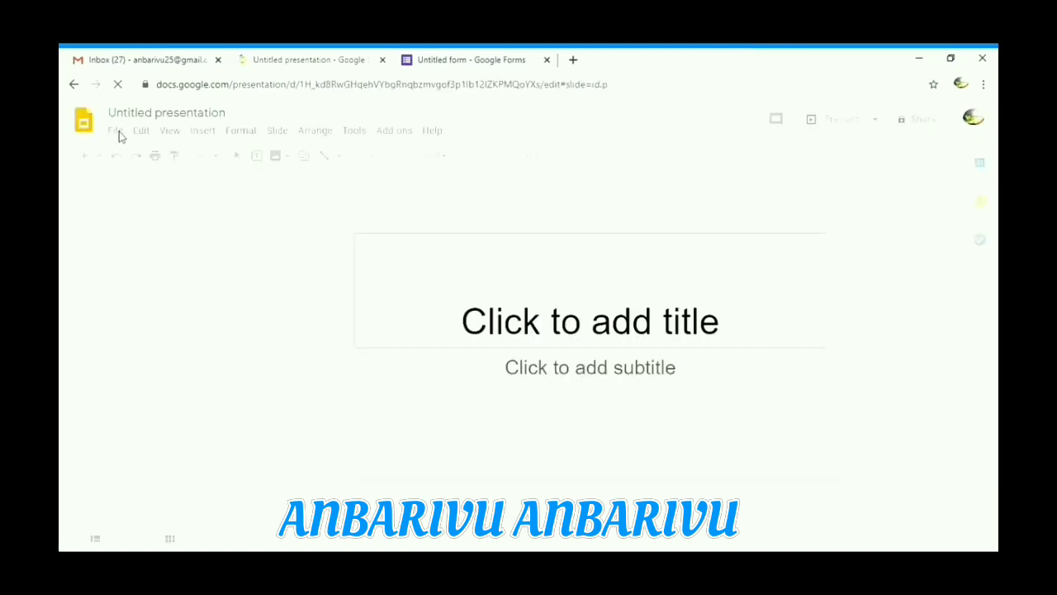
Upload the certificate file cert from the device and open it as a presentation.
{"action": "left_click", "coordinate": [117, 132]}
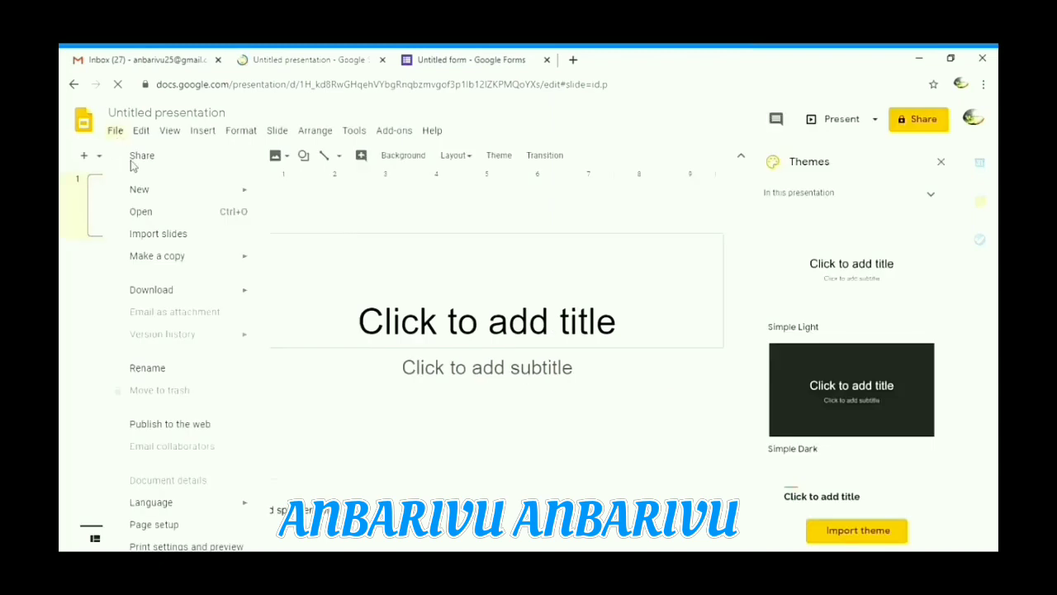
{"action": "left_click", "coordinate": [141, 214]}
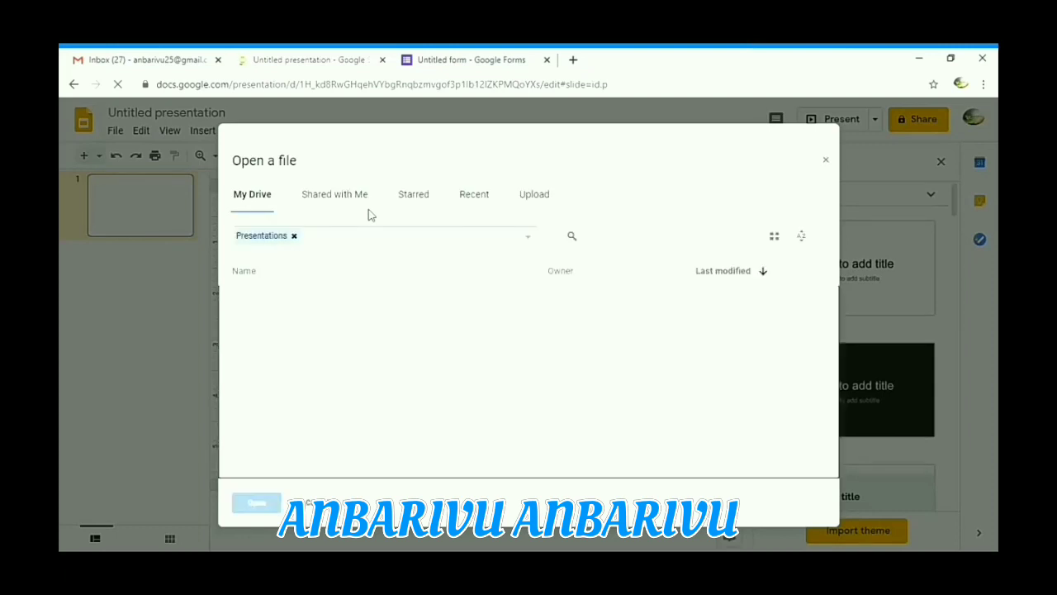
{"action": "left_click", "coordinate": [525, 201]}
{"action": "left_click", "coordinate": [499, 368]}
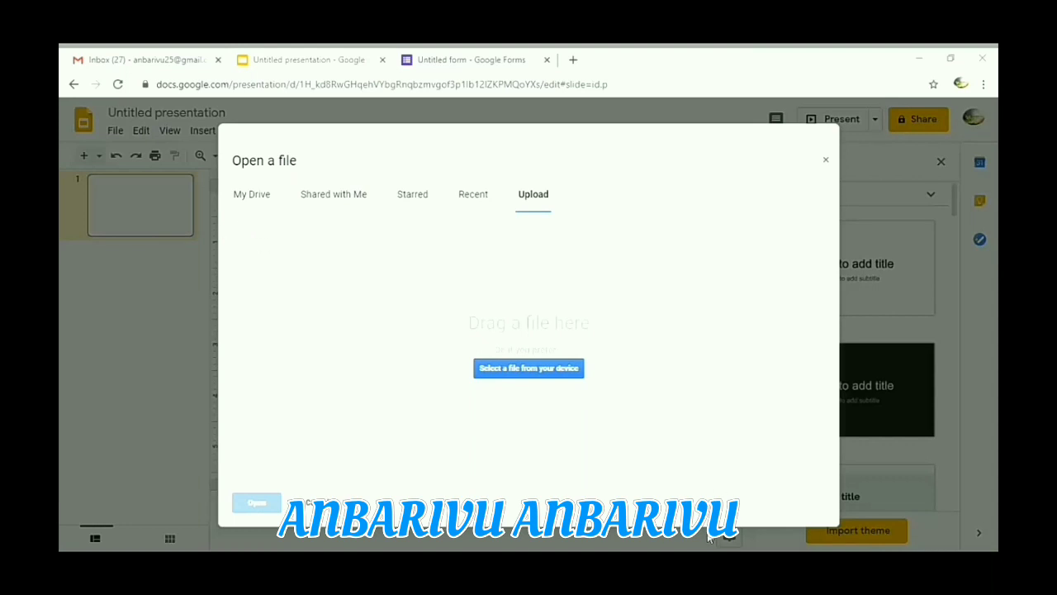
{"action": "key", "text": "Return"}
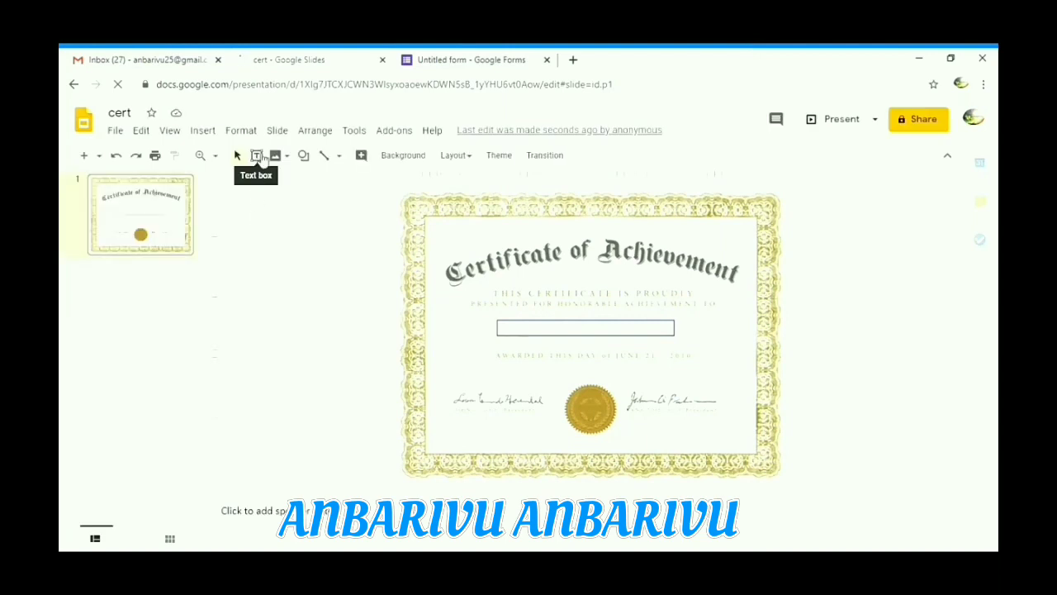
Add a text box reading {{full name}} inside the empty recipient frame of the certificate.
{"action": "left_click", "coordinate": [256, 156]}
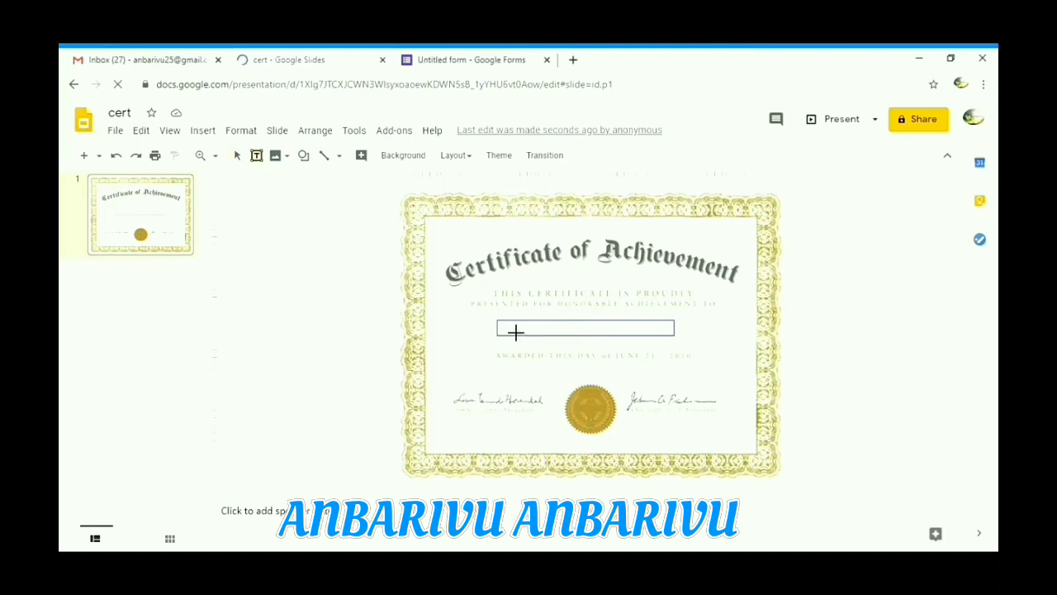
{"action": "left_click_drag", "start_coordinate": [507, 322], "coordinate": [606, 335]}
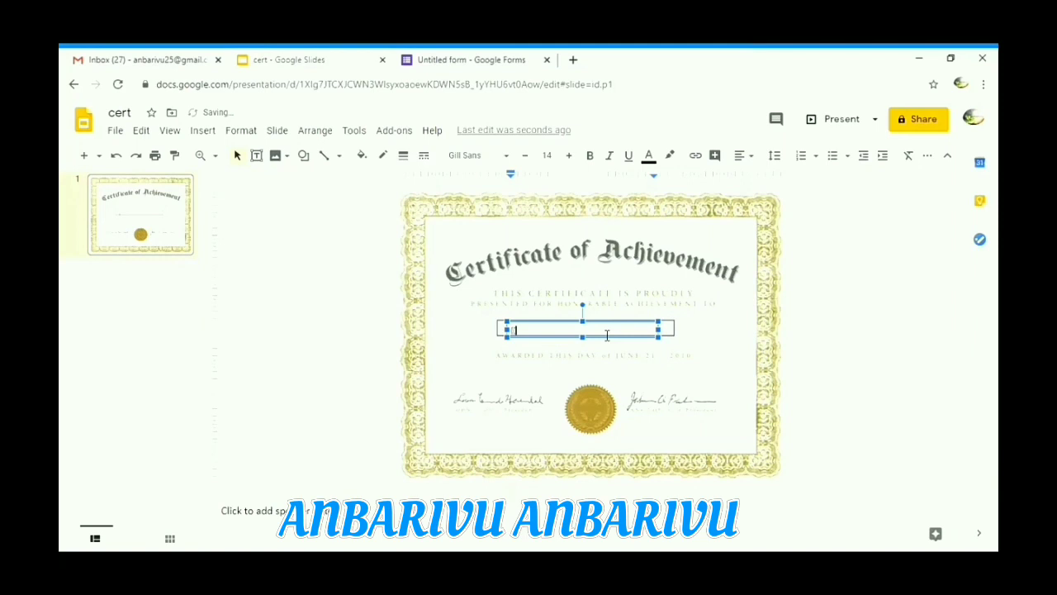
{"action": "type", "text": "An"}
{"action": "type", "text": "full nam"}
{"action": "type", "text": "e"}
{"action": "type", "text": "}}"}
{"action": "left_click", "coordinate": [714, 332]}
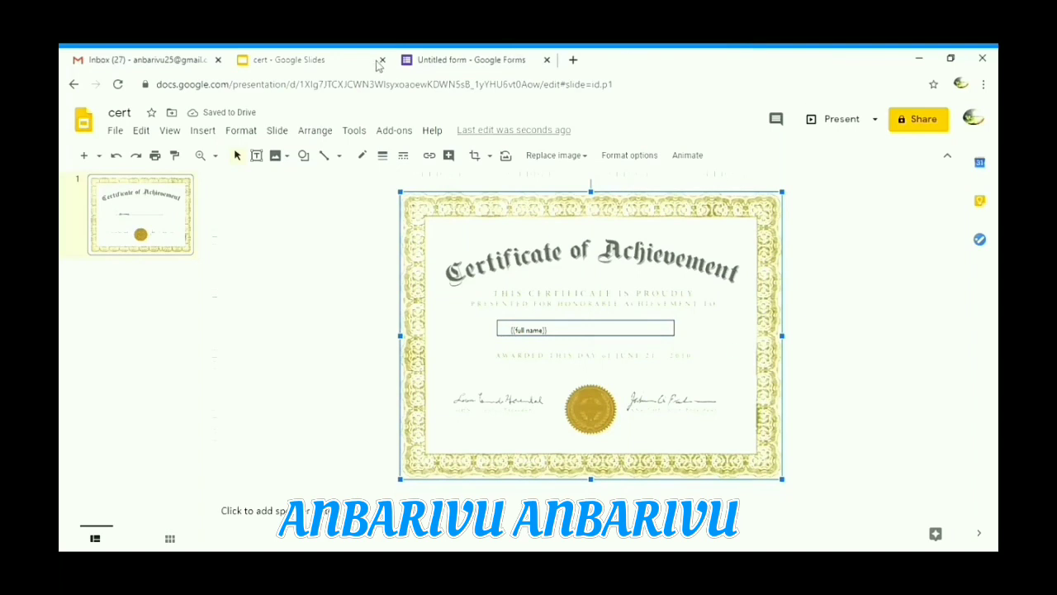
Back in the Google Forms quiz, set the cert presentation as Certify'em's own certificate template and save the changes.
{"action": "left_click", "coordinate": [446, 64]}
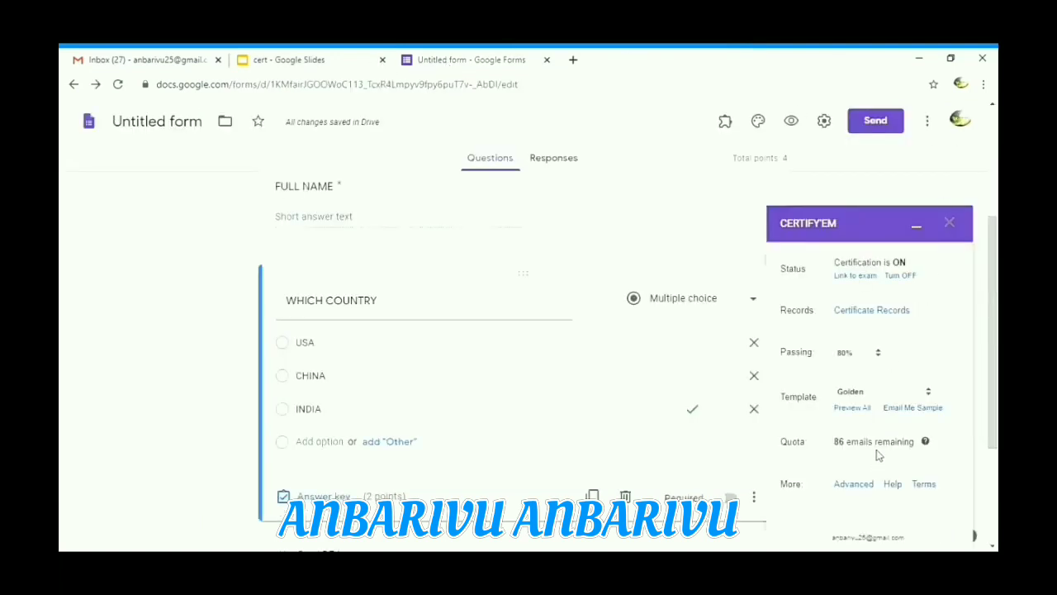
{"action": "left_click", "coordinate": [873, 529]}
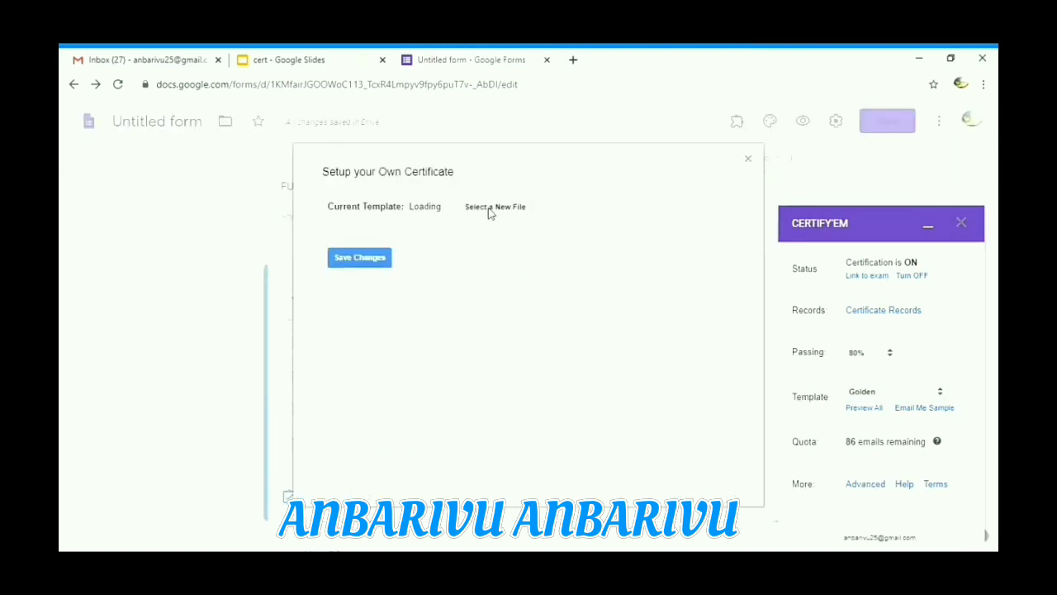
{"action": "left_click", "coordinate": [489, 206]}
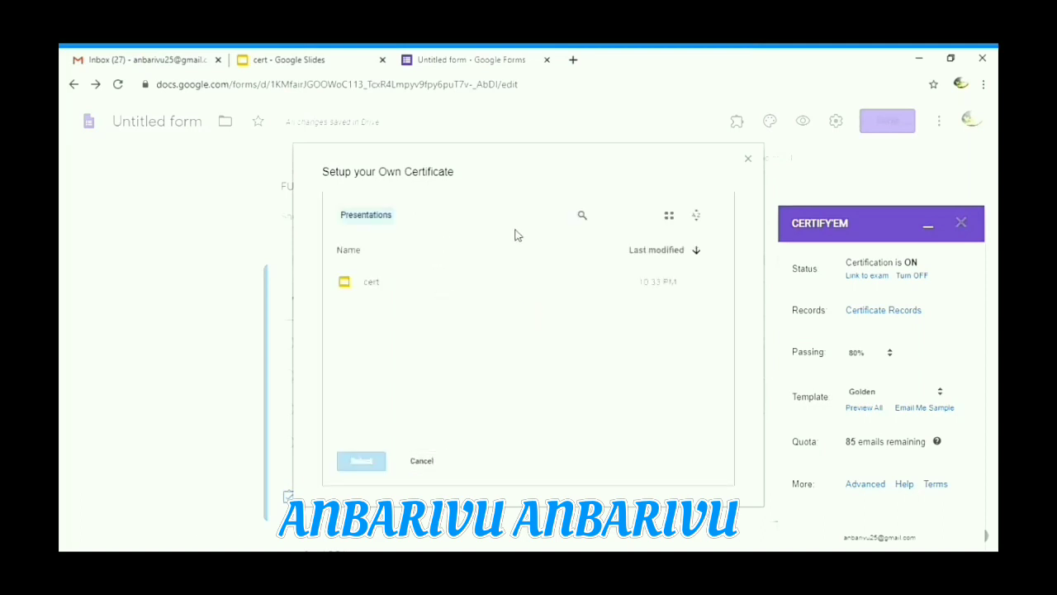
{"action": "left_click", "coordinate": [395, 219]}
{"action": "left_click", "coordinate": [374, 283]}
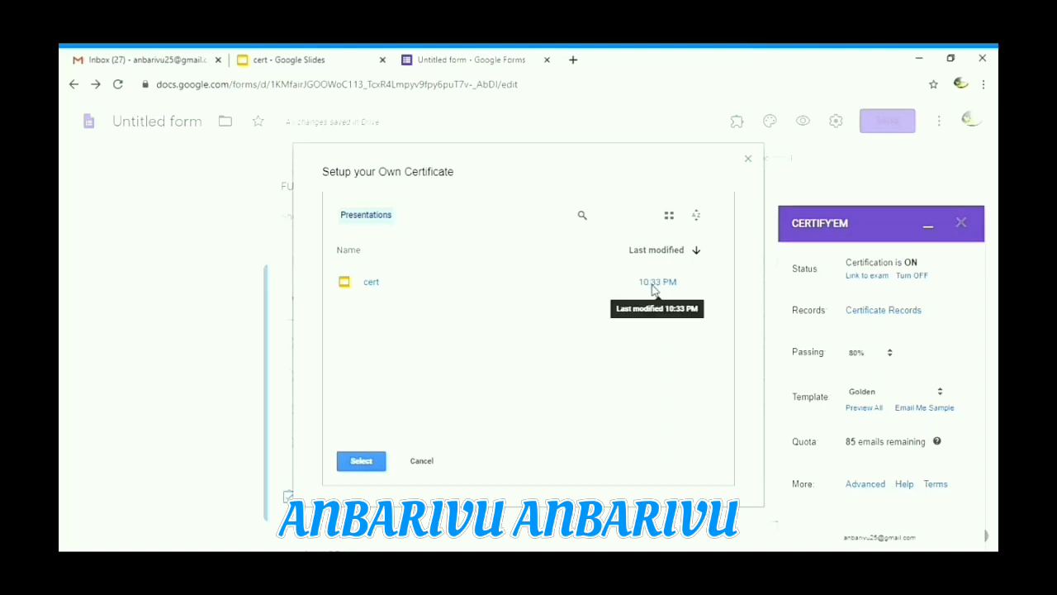
{"action": "left_click", "coordinate": [360, 460]}
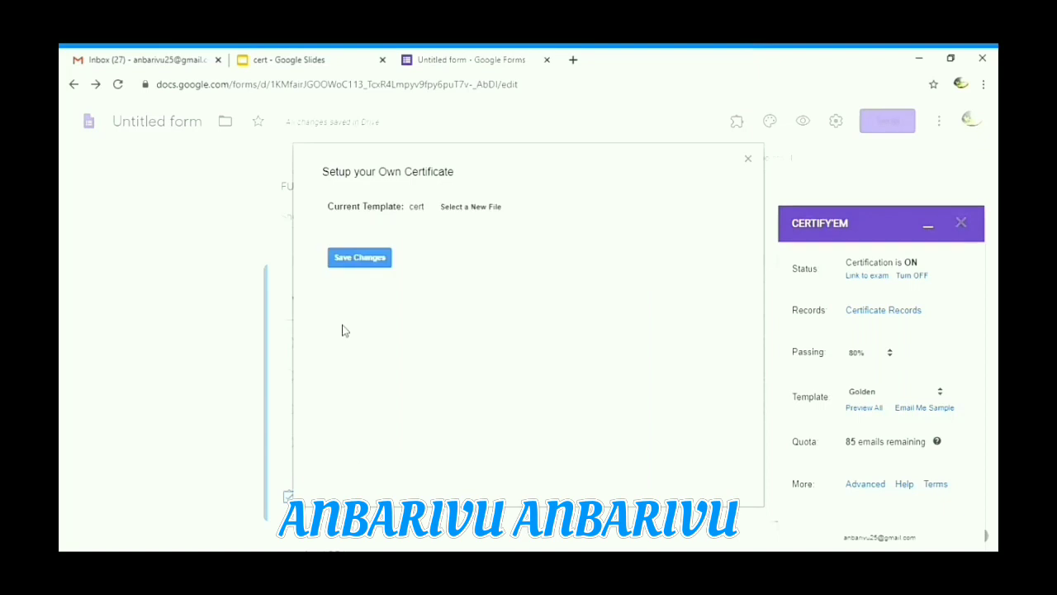
{"action": "left_click", "coordinate": [352, 259]}
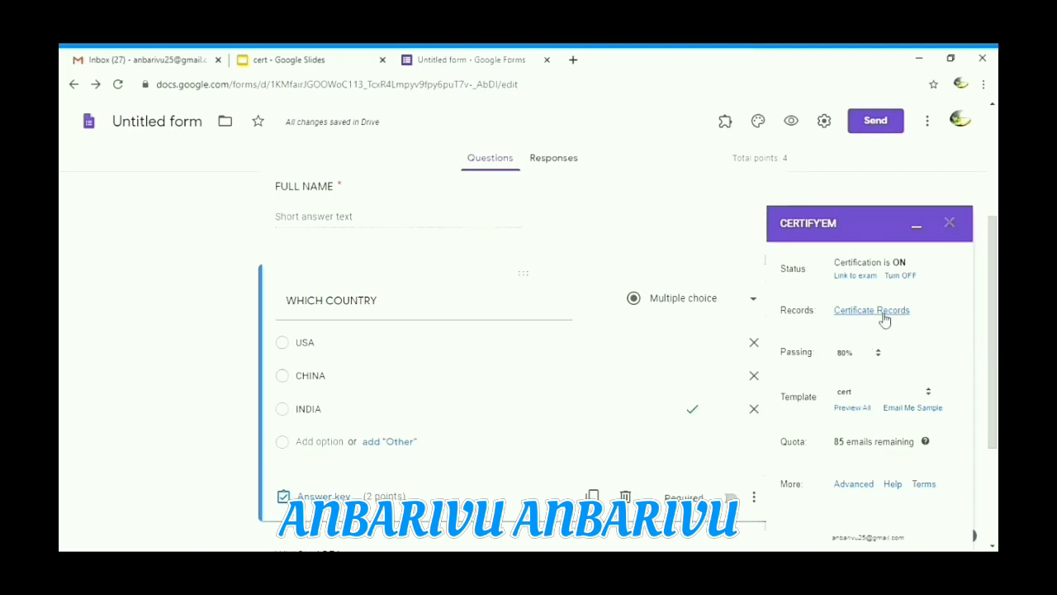
Have Certify'em email a sample certificate made from the cert template.
{"action": "scroll", "coordinate": [843, 382], "scroll_direction": "down", "scroll_amount": 2}
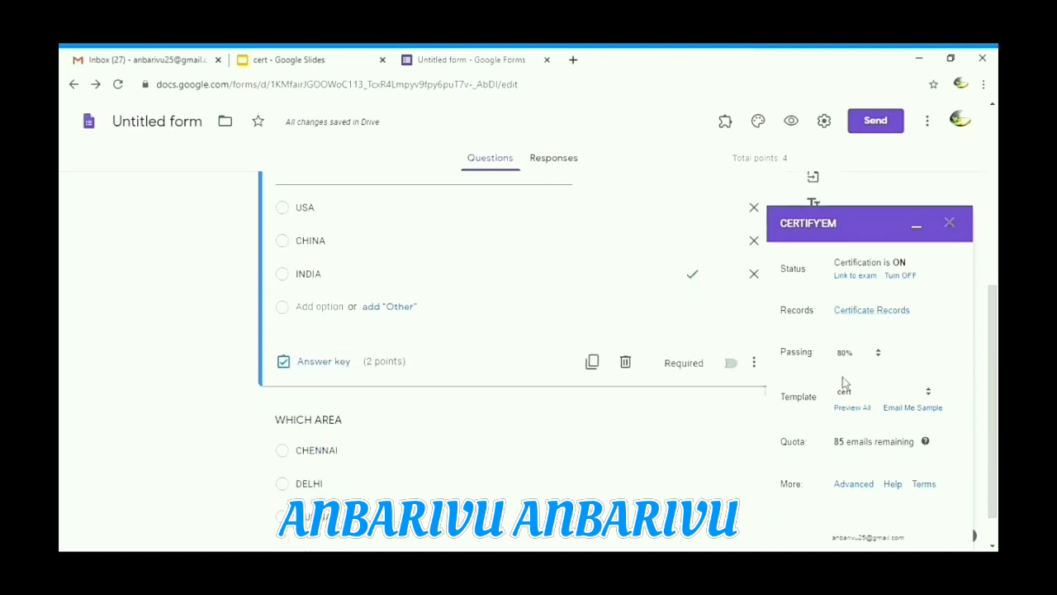
{"action": "left_click", "coordinate": [900, 407]}
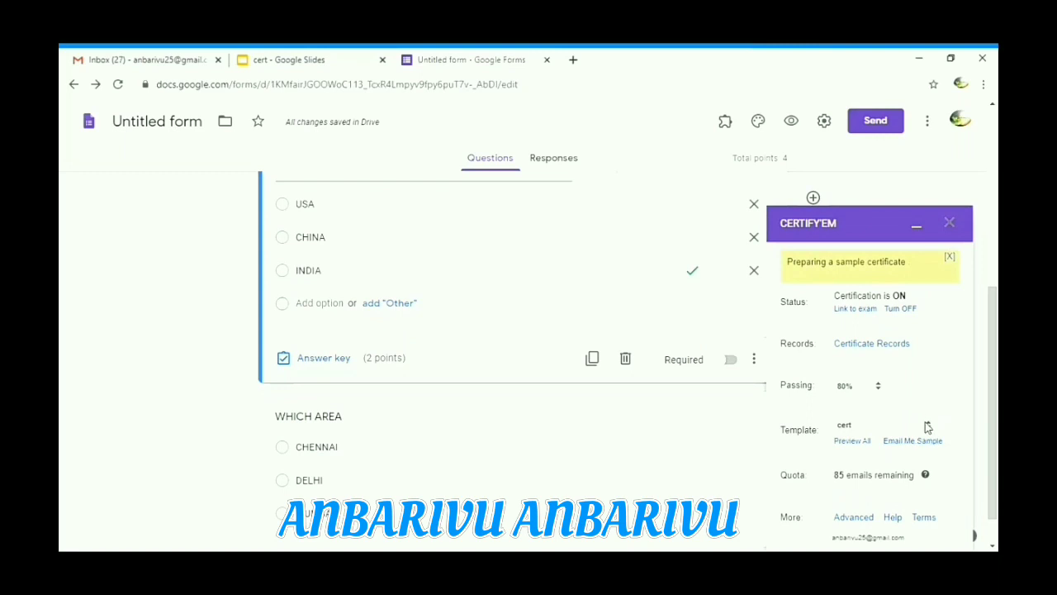